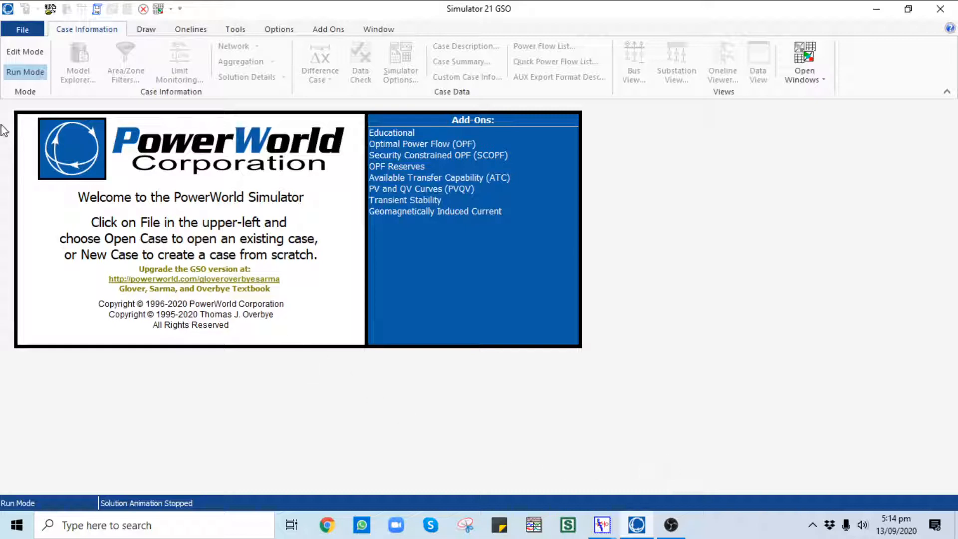
# Open the existing case PWS-03 from the PWS-Lecture-03 folder.
pyautogui.click(28, 30)
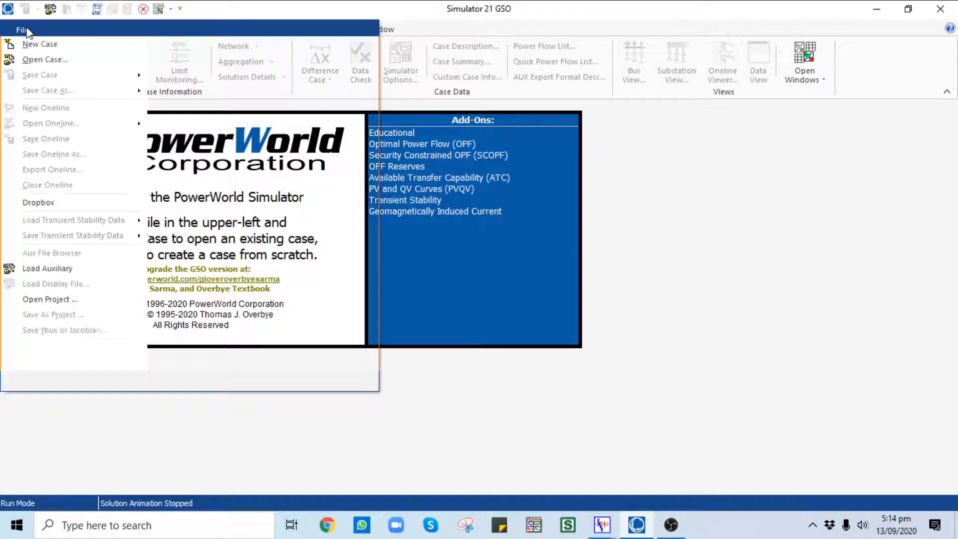
pyautogui.click(40, 61)
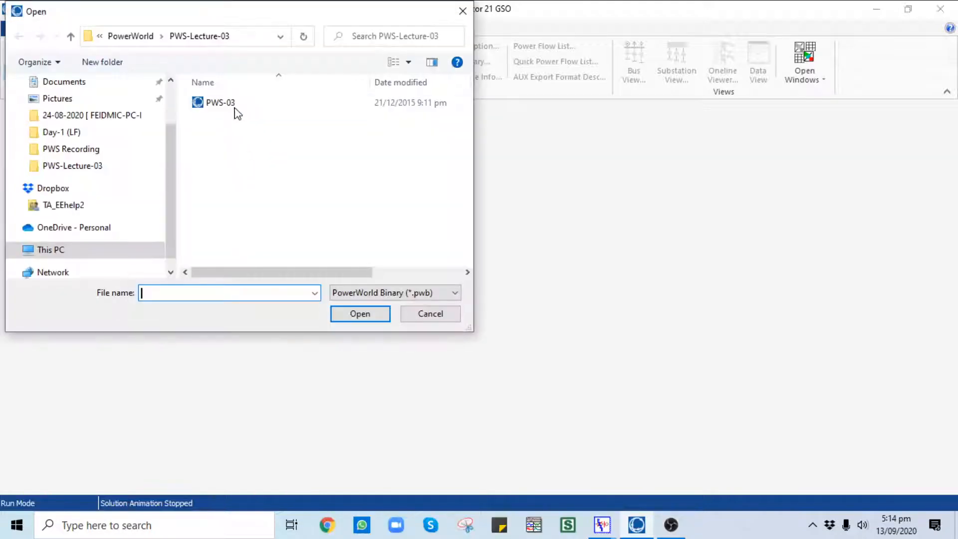
pyautogui.doubleClick(231, 105)
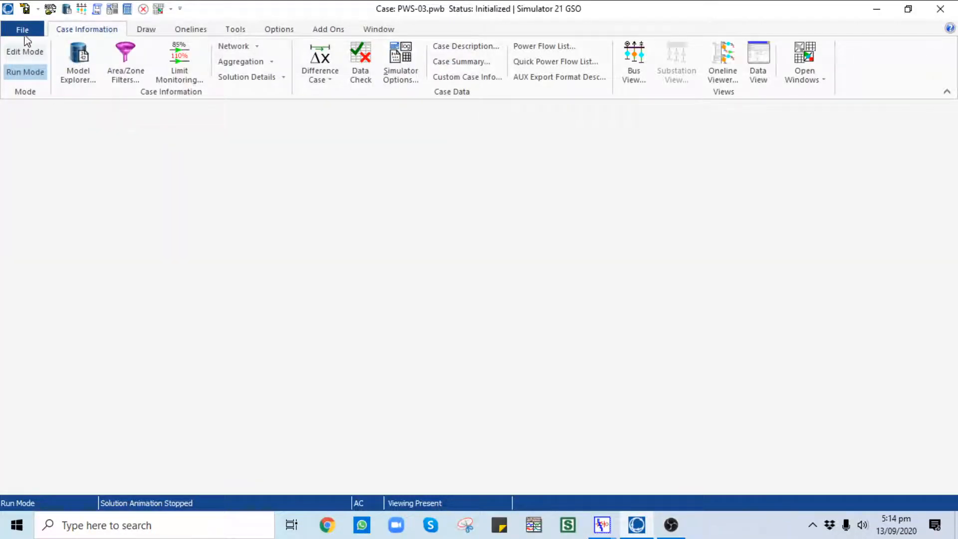
# Open the PWS-03 oneline diagram, maximize its window and fit the whole network into view.
pyautogui.click(23, 31)
pyautogui.click(43, 121)
pyautogui.doubleClick(235, 103)
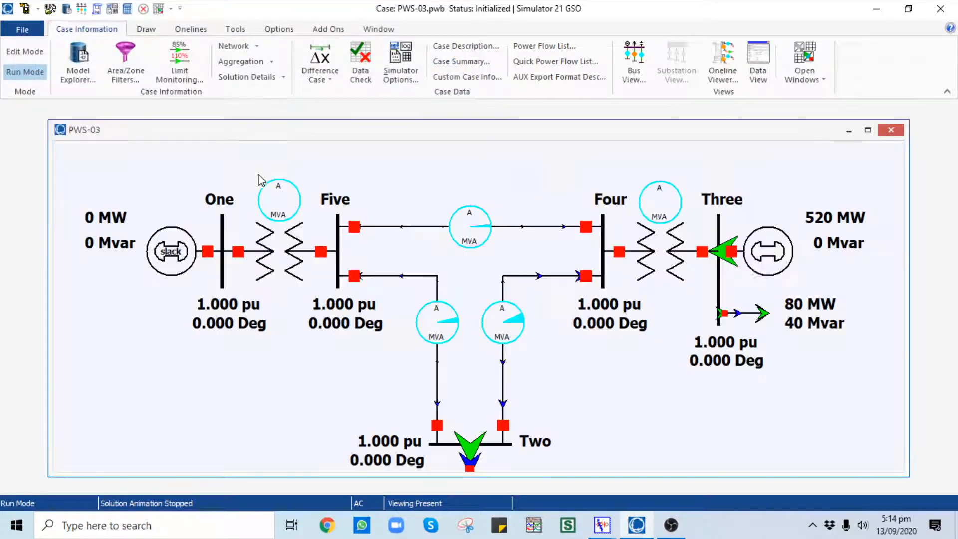
pyautogui.click(868, 129)
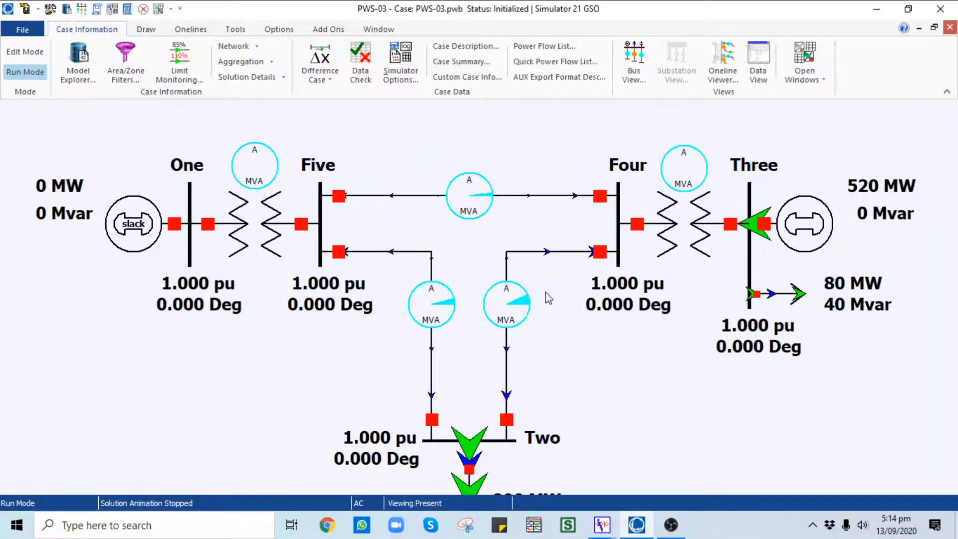
pyautogui.scroll(-2, 553, 302)
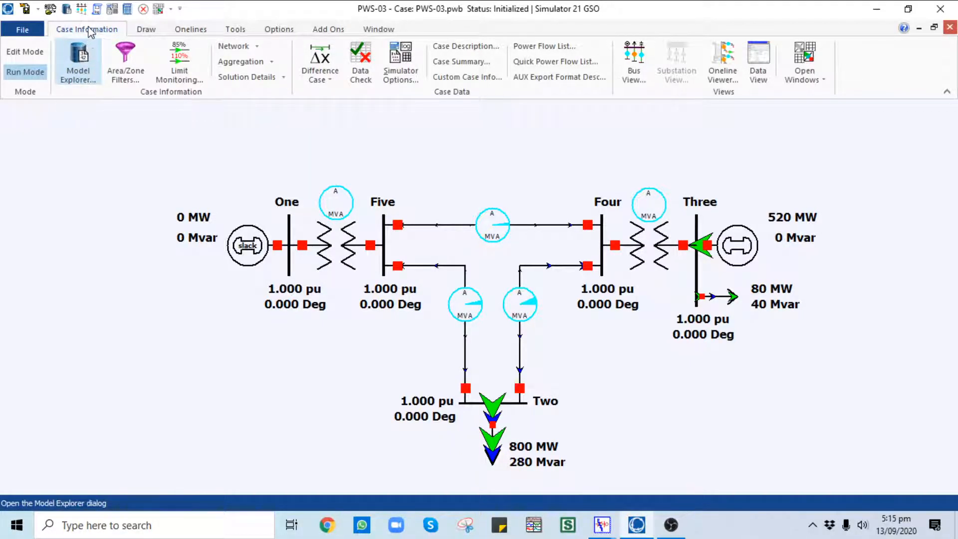
# Review the case's bus, generator, load and mismatch tables in the Model Explorer.
pyautogui.click(85, 61)
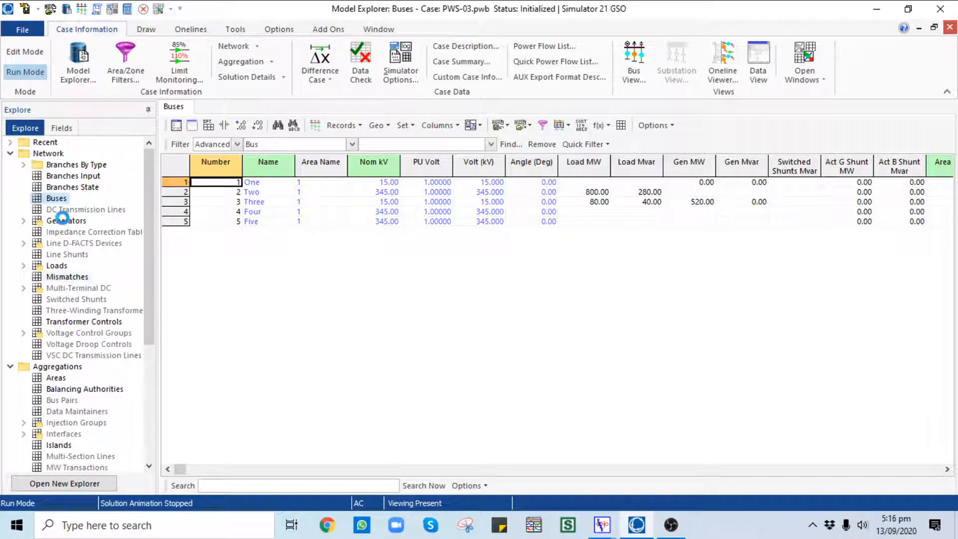
pyautogui.click(65, 221)
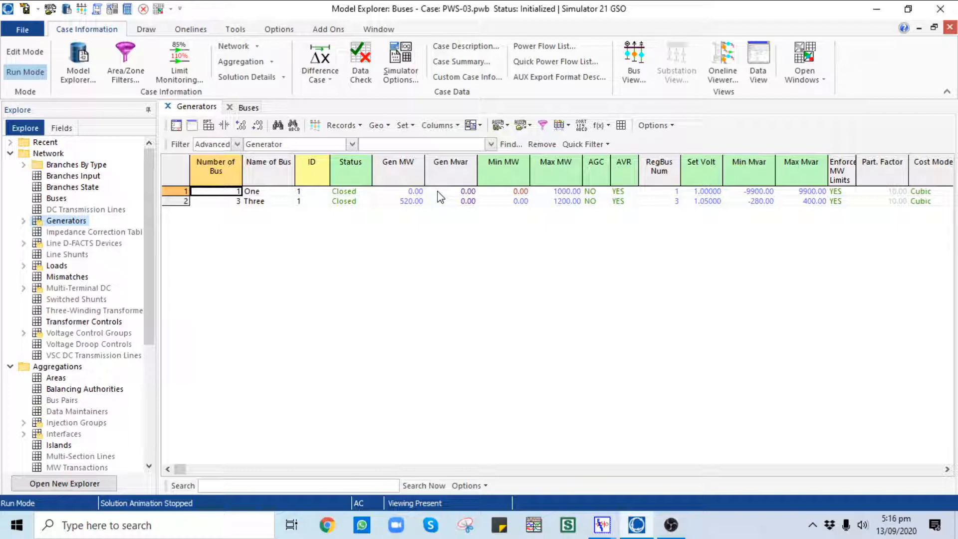
pyautogui.click(56, 265)
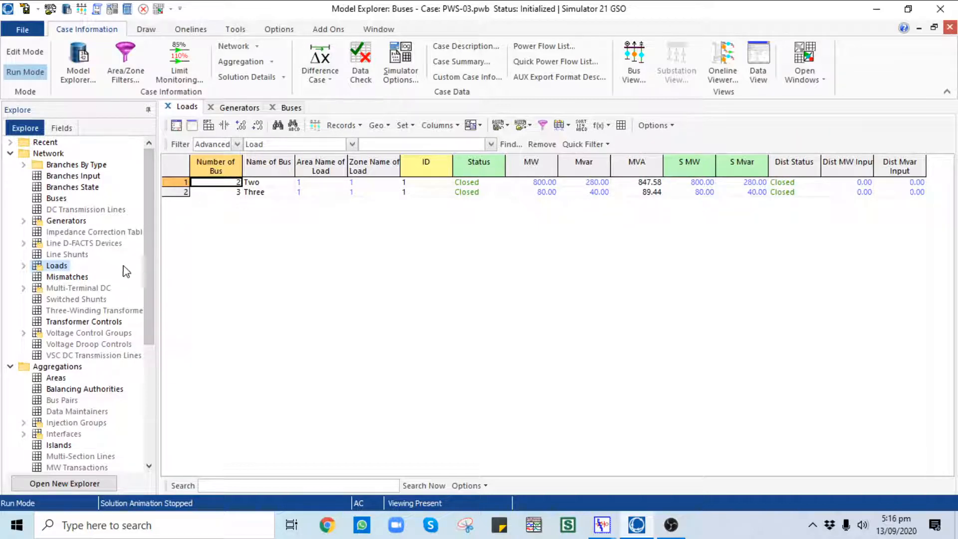
pyautogui.click(69, 277)
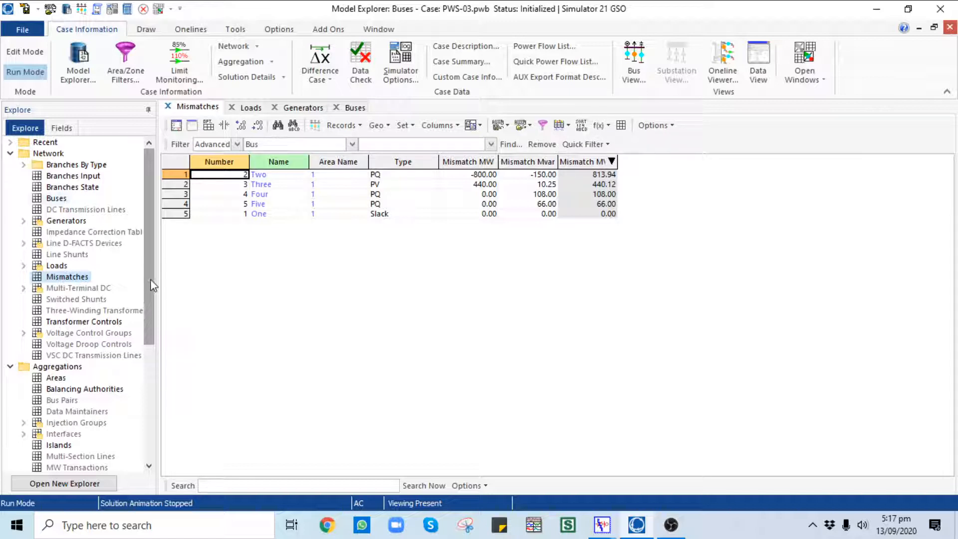
# Review the common Power Flow Solution options, including the MVA convergence tolerance and maximum number of iterations, and accept them.
pyautogui.click(403, 64)
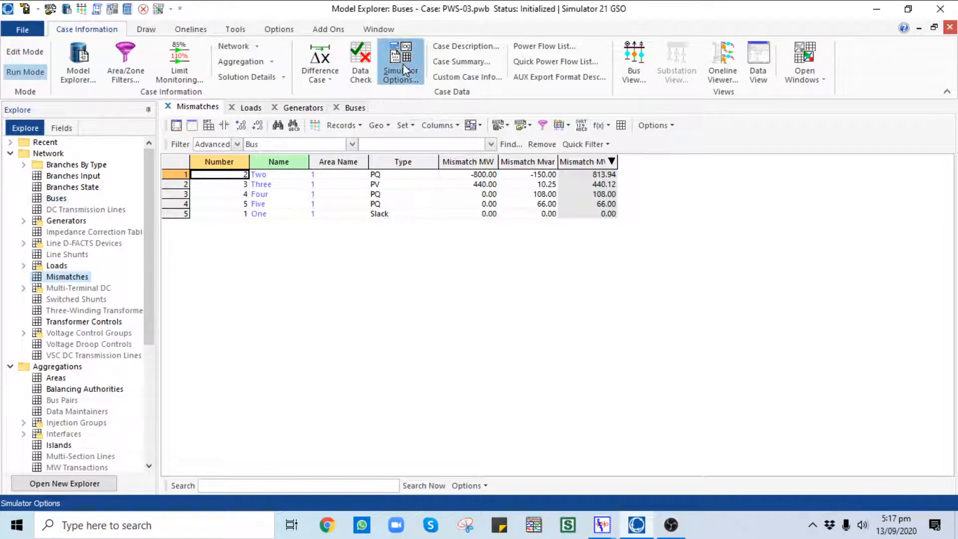
pyautogui.click(403, 64)
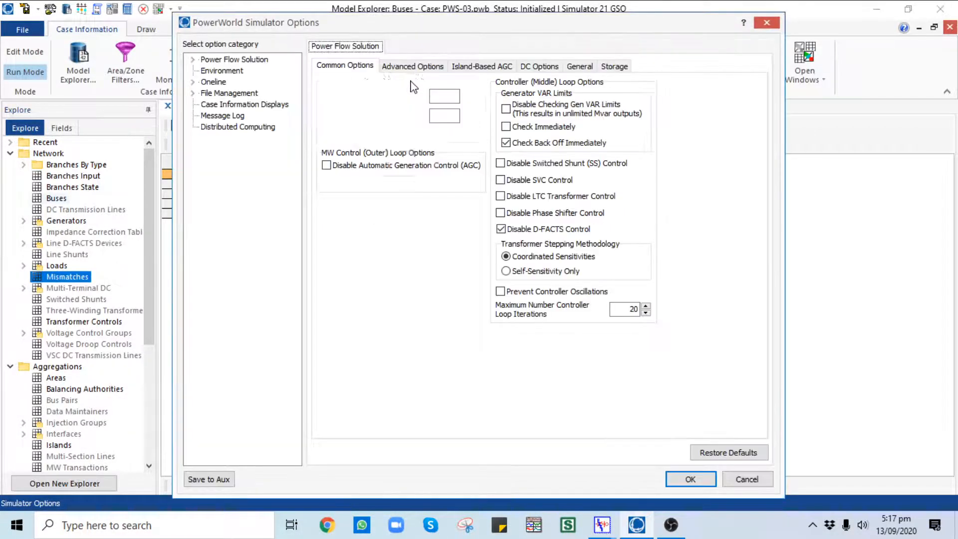
pyautogui.click(240, 60)
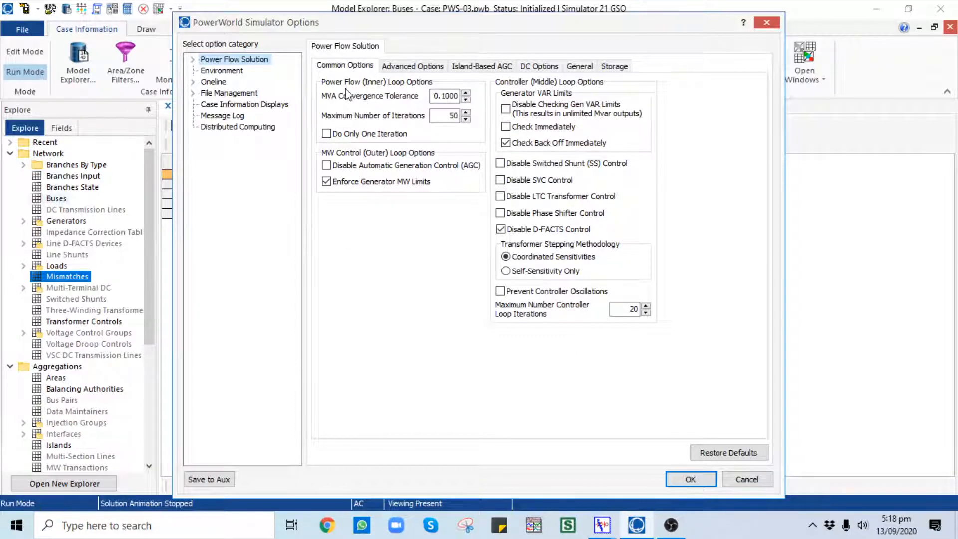
pyautogui.click(686, 479)
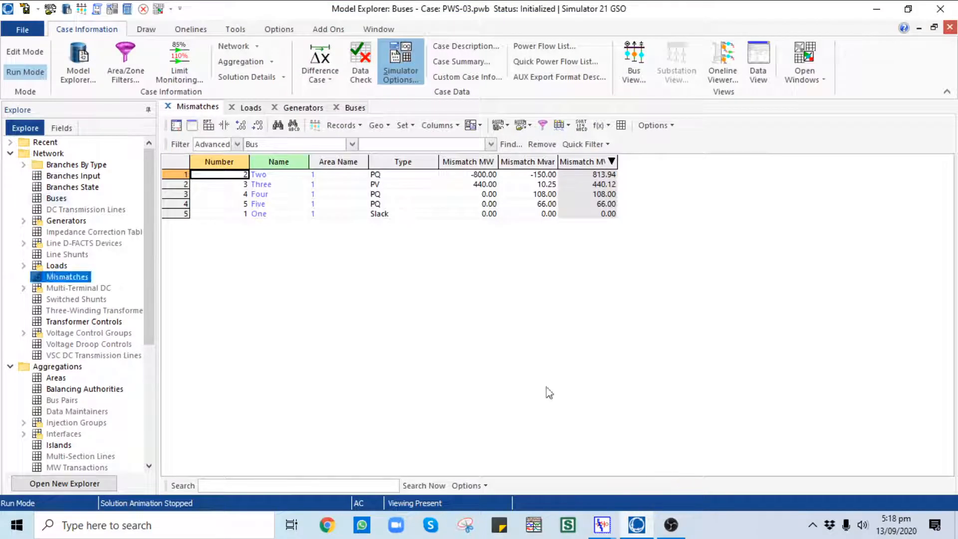
# Return to the oneline diagram in Run Mode and solve the case with the Gauss-Seidel power flow.
pyautogui.click(27, 74)
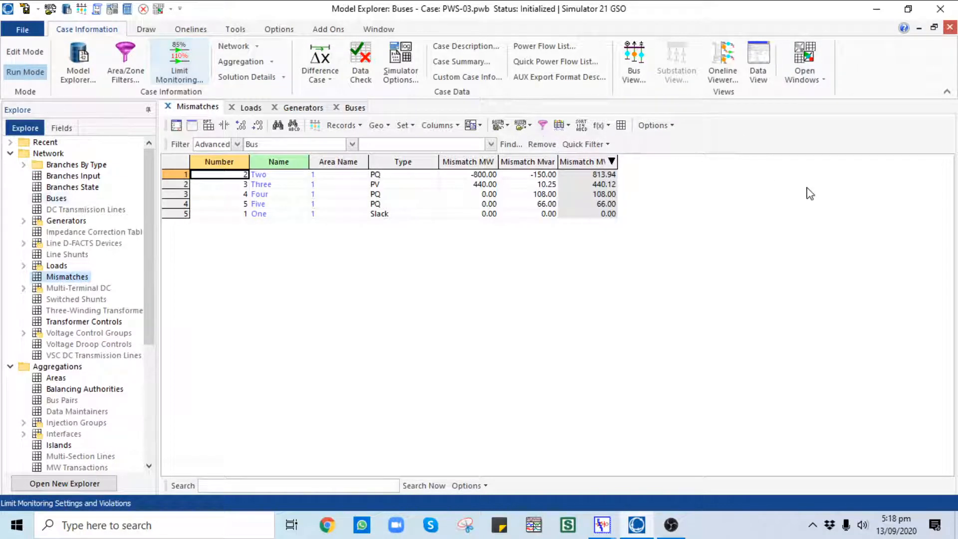
pyautogui.hotkey('ctrl', 'Tab')
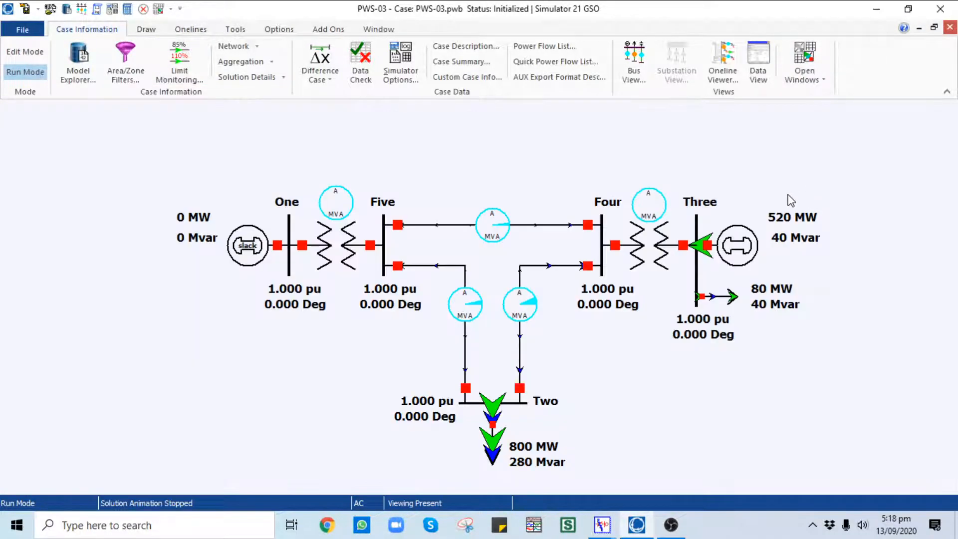
pyautogui.scroll(-1, 525, 142)
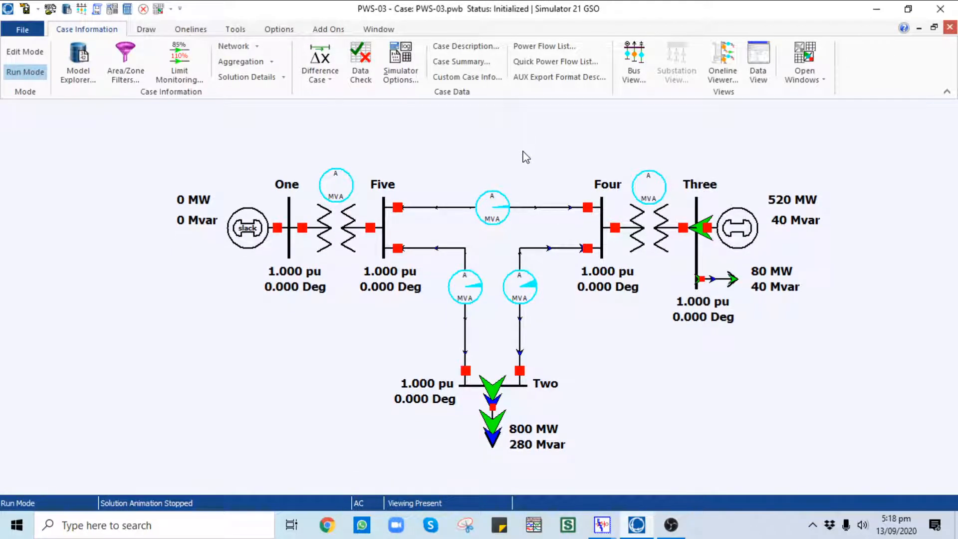
pyautogui.scroll(-1, 528, 137)
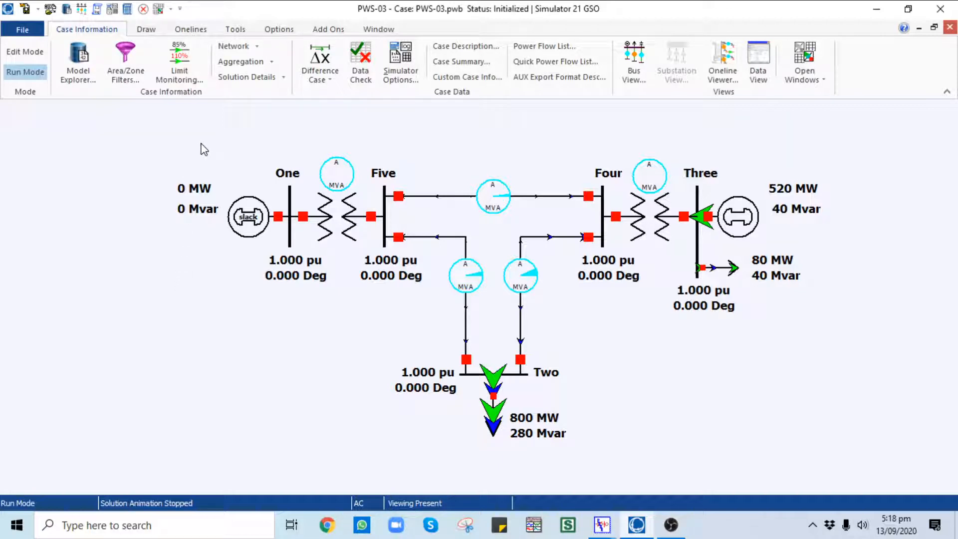
pyautogui.click(237, 30)
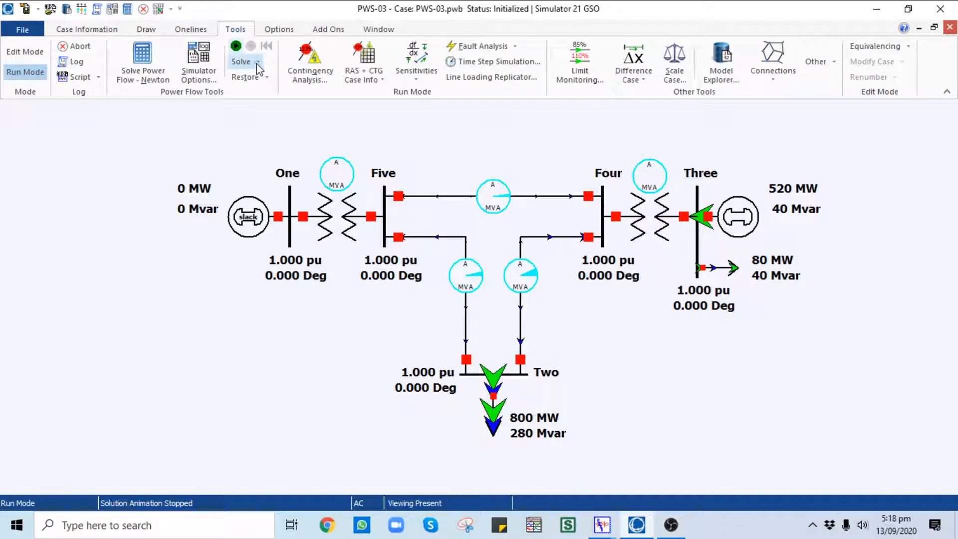
pyautogui.click(258, 63)
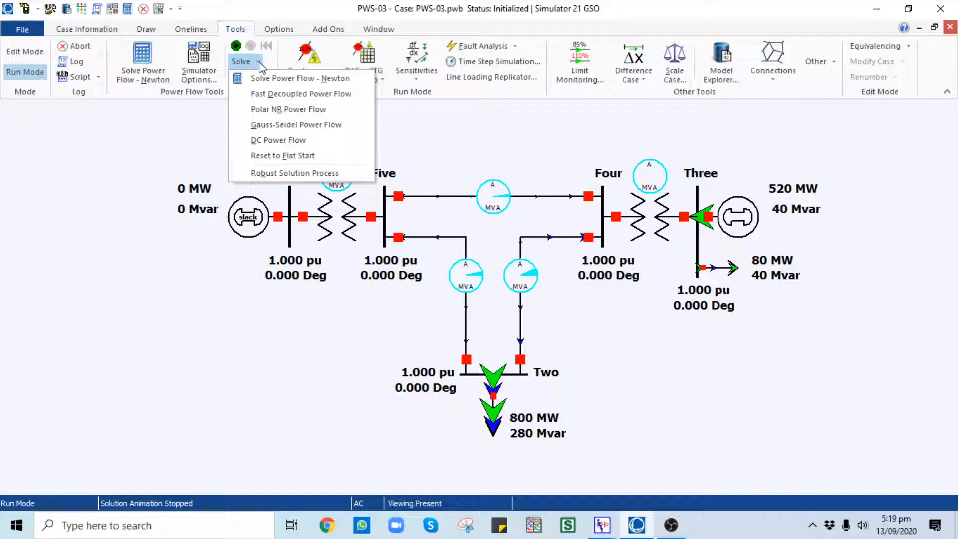
pyautogui.click(328, 126)
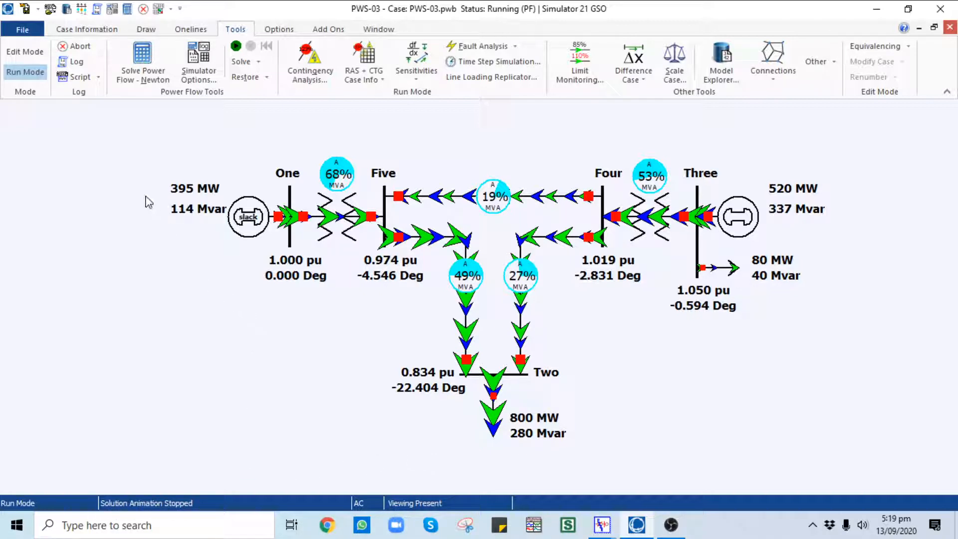
# Display the bus mismatches in the Model Explorer and run the Gauss-Seidel power flow again.
pyautogui.click(102, 33)
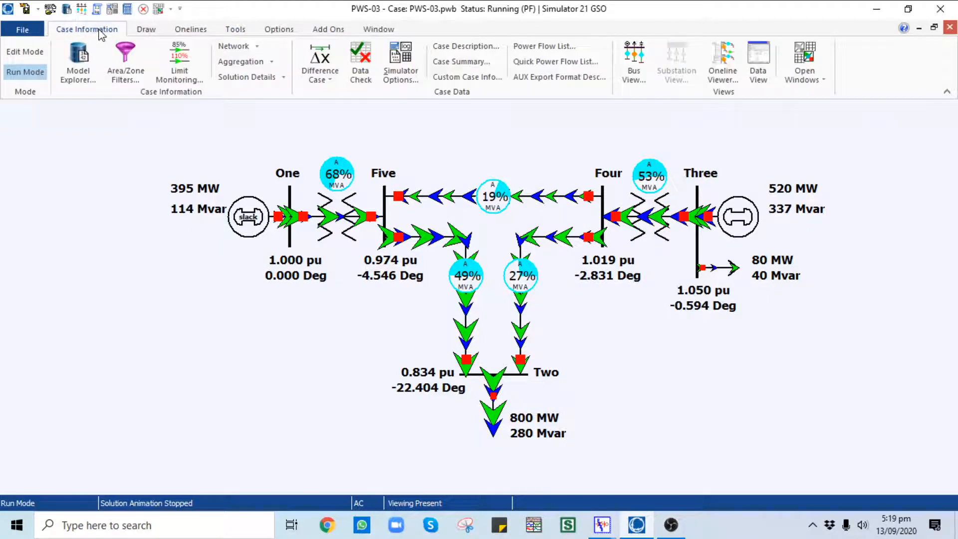
pyautogui.click(79, 64)
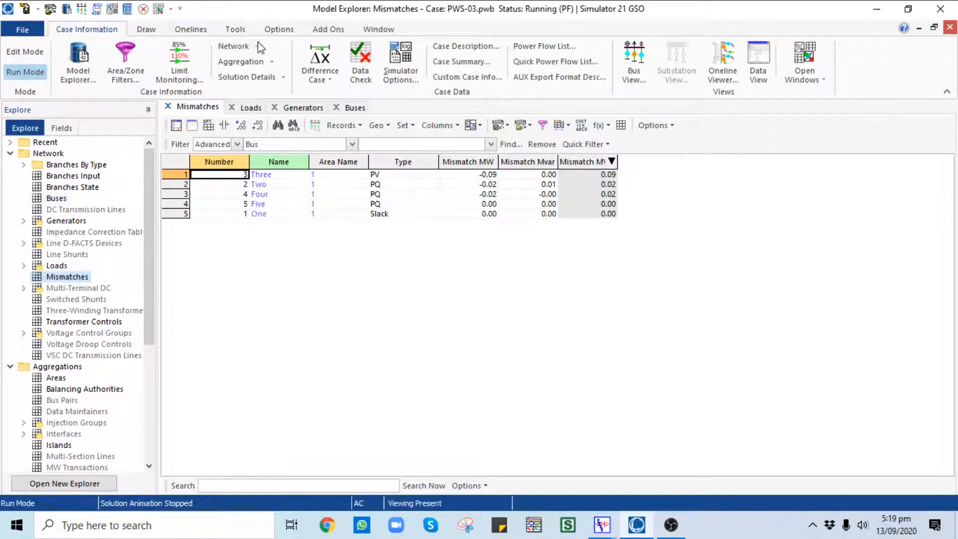
pyautogui.click(242, 31)
pyautogui.click(242, 61)
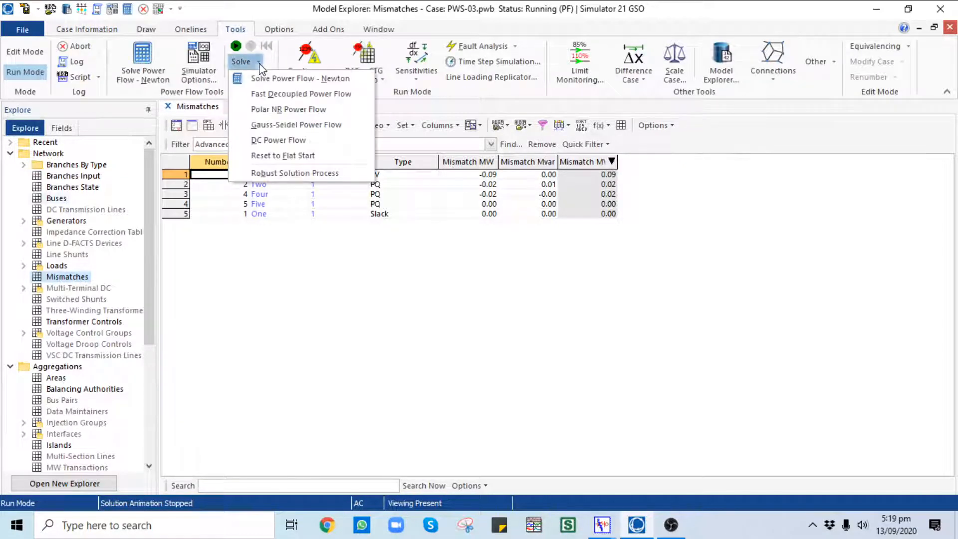
pyautogui.click(263, 125)
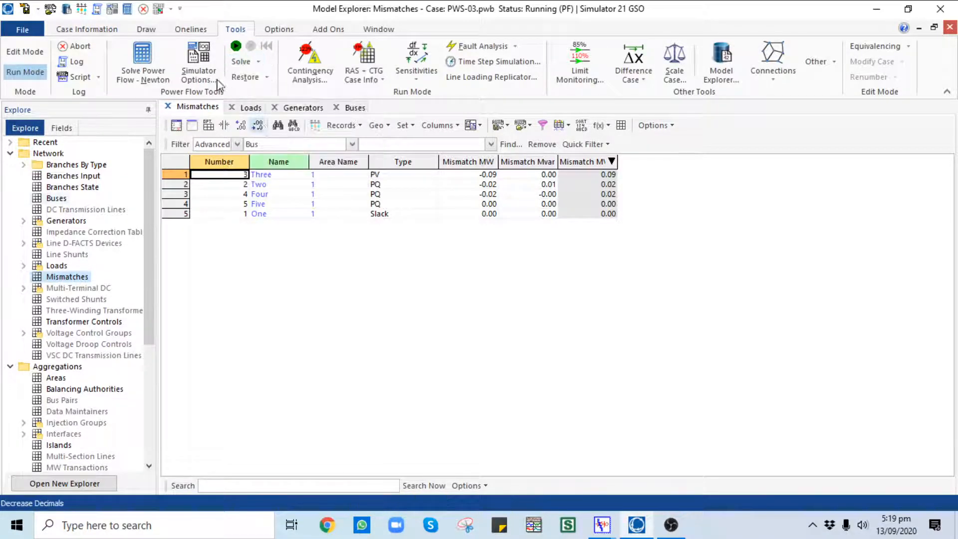
# Start the solution animation and repeat the Gauss-Seidel power flow four times with the mismatches table displayed.
pyautogui.click(236, 47)
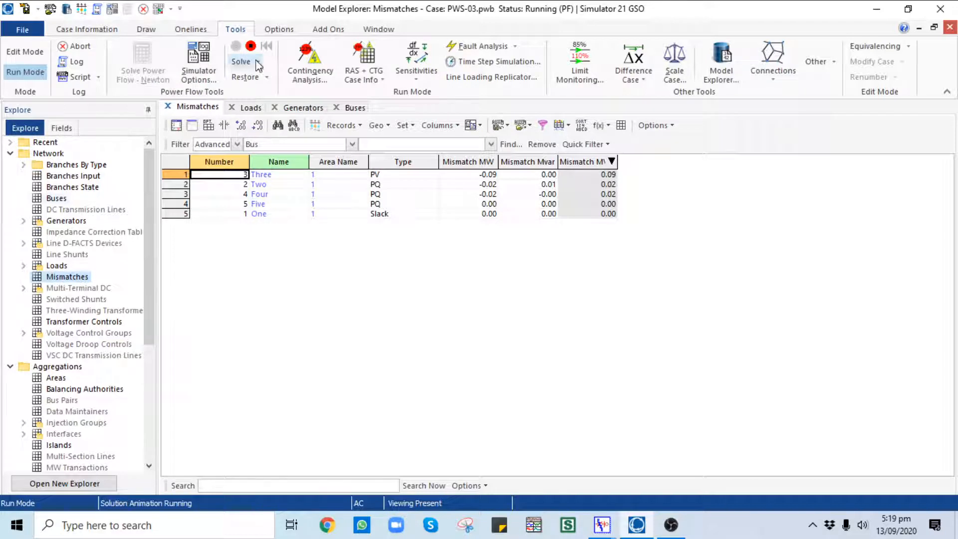
pyautogui.click(241, 61)
pyautogui.click(263, 126)
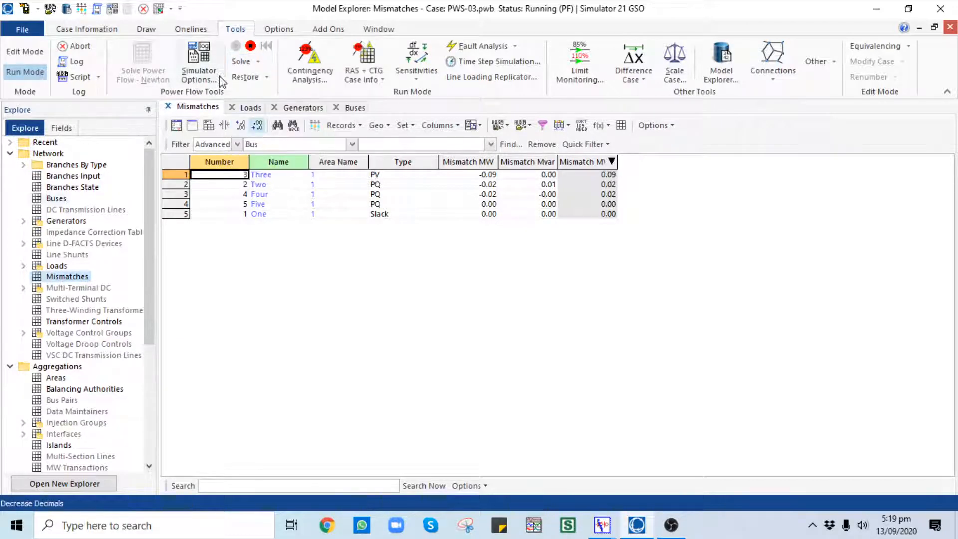
pyautogui.click(244, 62)
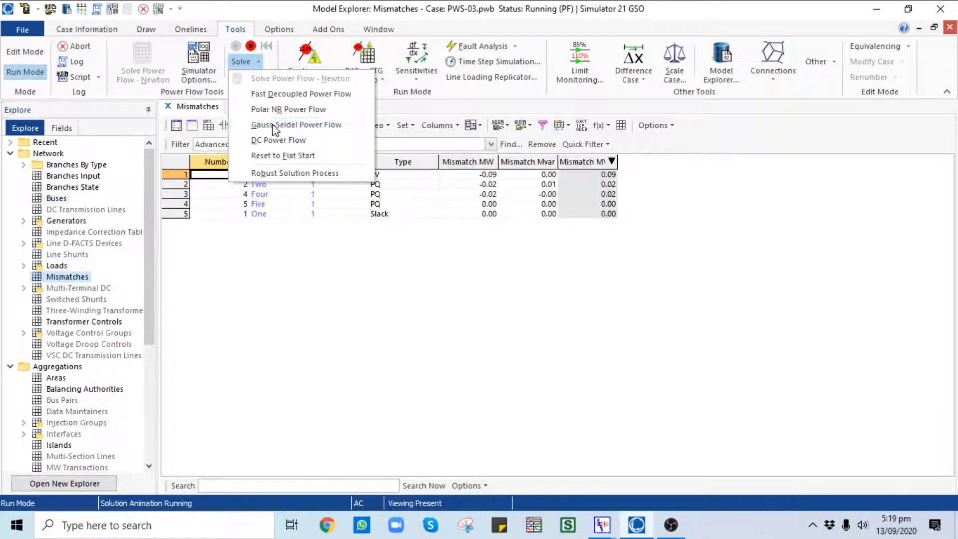
pyautogui.click(274, 129)
pyautogui.click(263, 65)
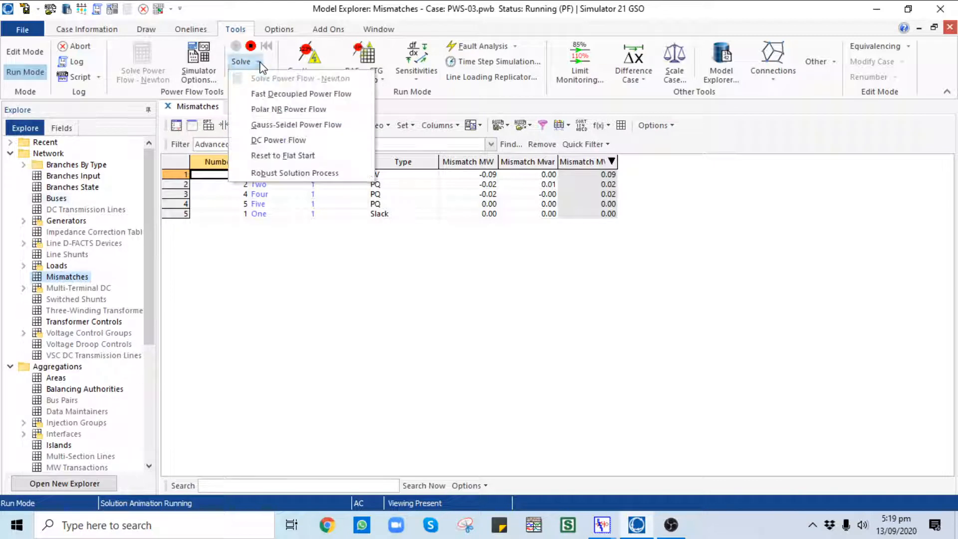
pyautogui.click(276, 125)
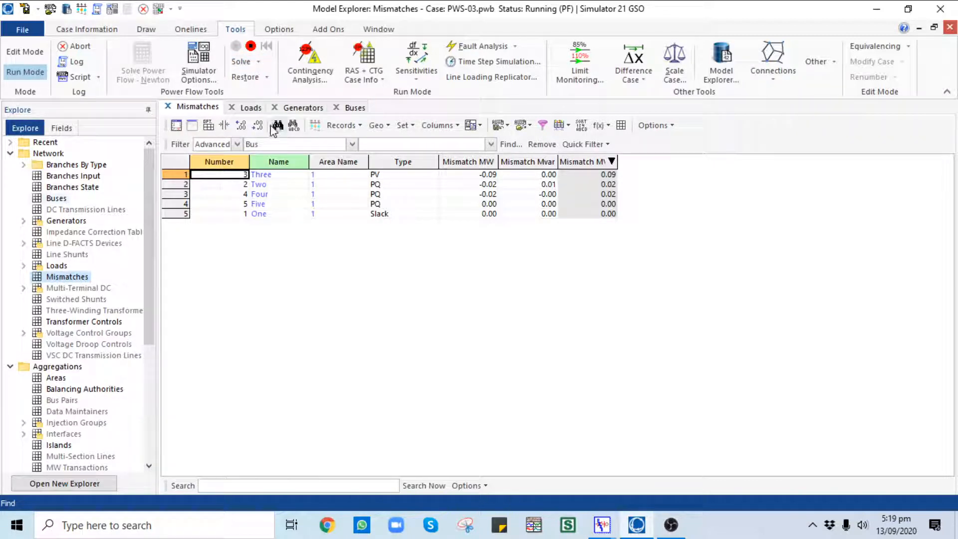
pyautogui.click(260, 64)
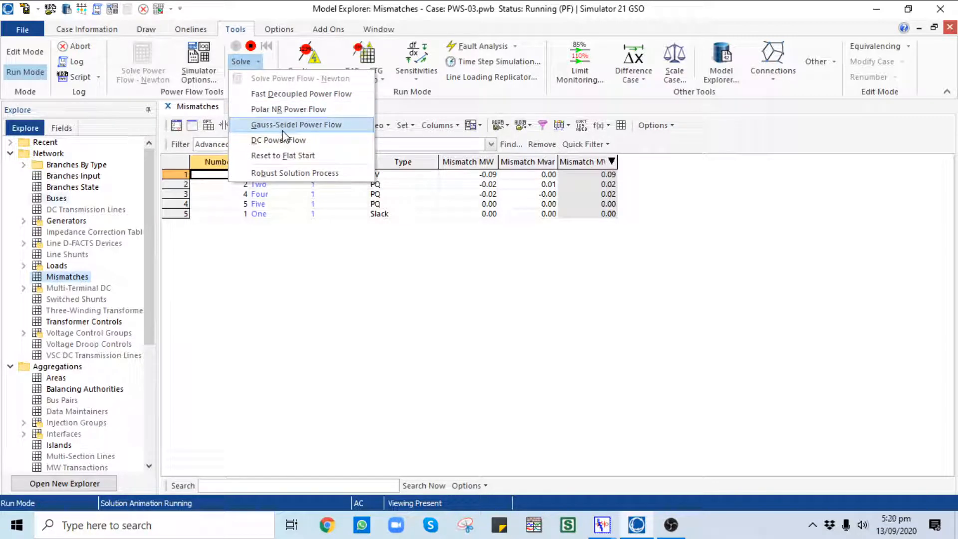
pyautogui.click(279, 128)
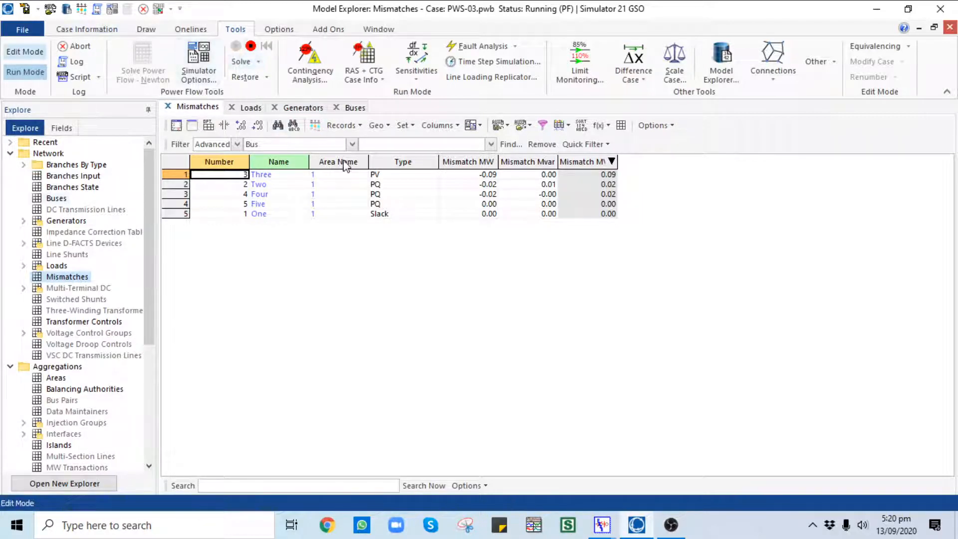
# Switch back to the oneline diagram and run the Gauss-Seidel power flow once more.
pyautogui.hotkey('ctrl', 'Tab')
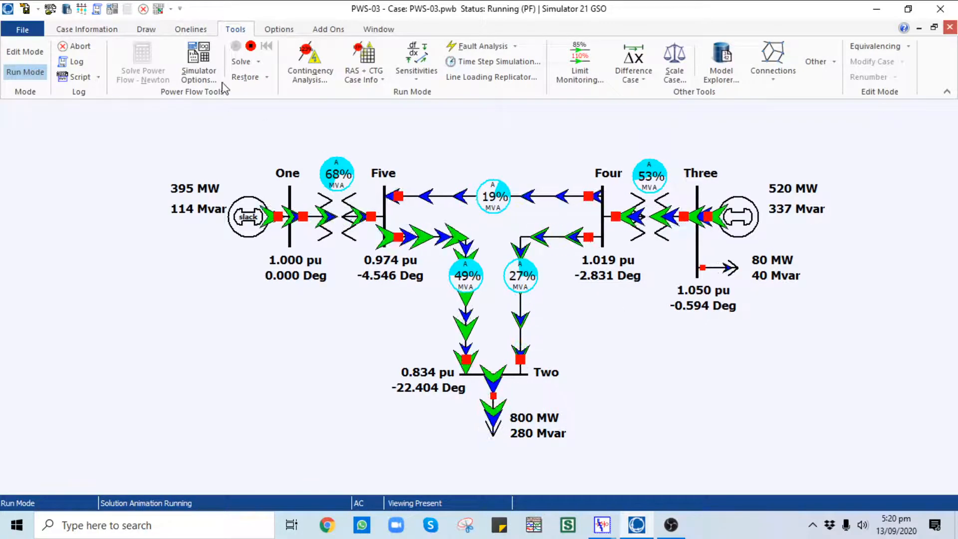
pyautogui.click(241, 61)
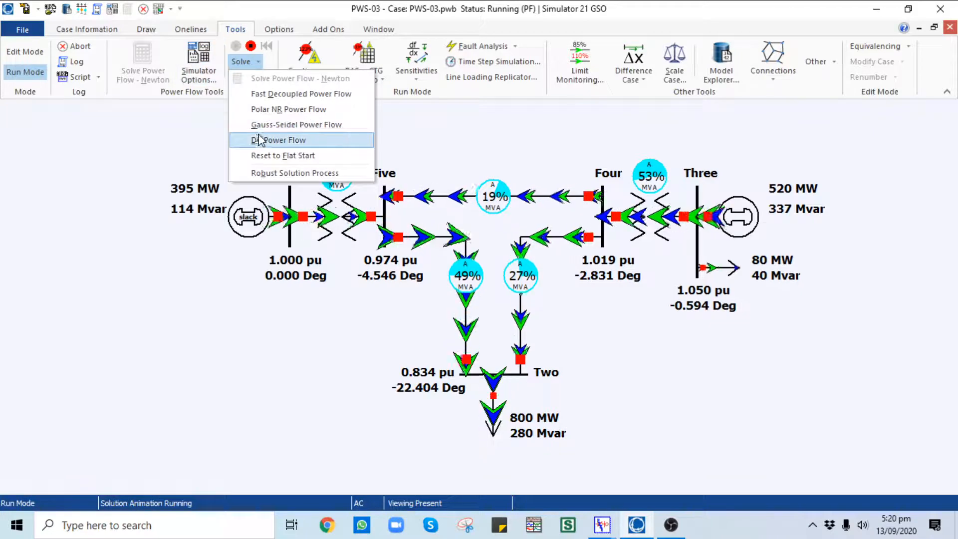
pyautogui.click(273, 126)
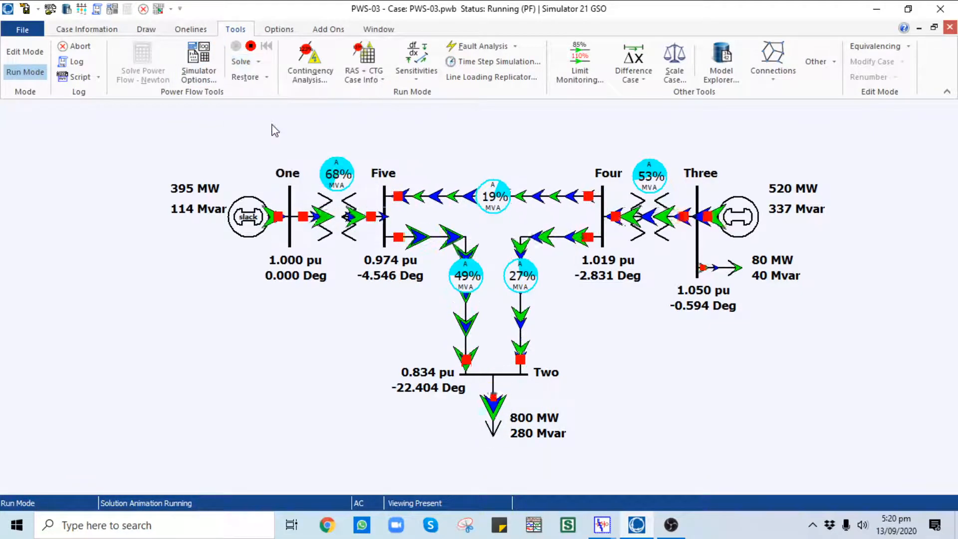
# Run the Gauss-Seidel power flow two more times from the oneline diagram.
pyautogui.click(259, 61)
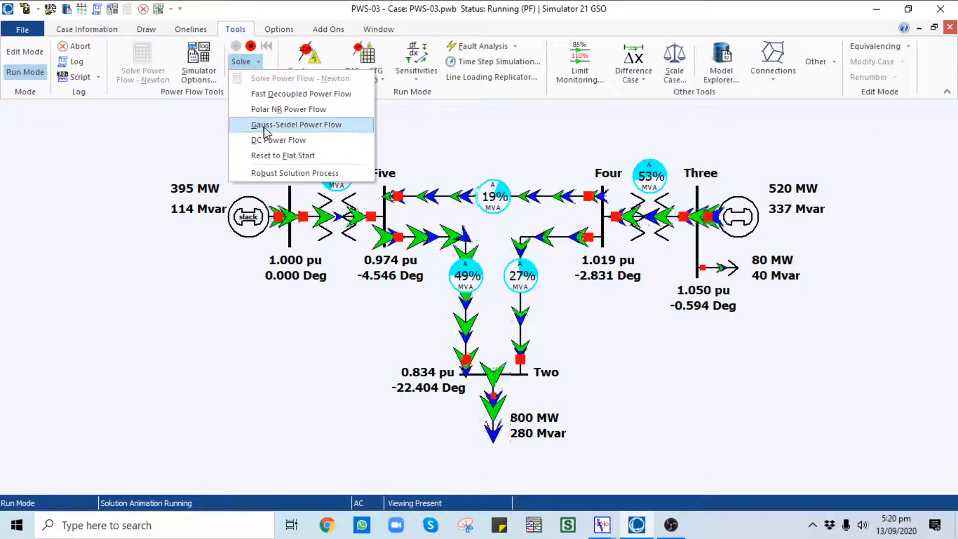
pyautogui.click(263, 131)
pyautogui.click(259, 61)
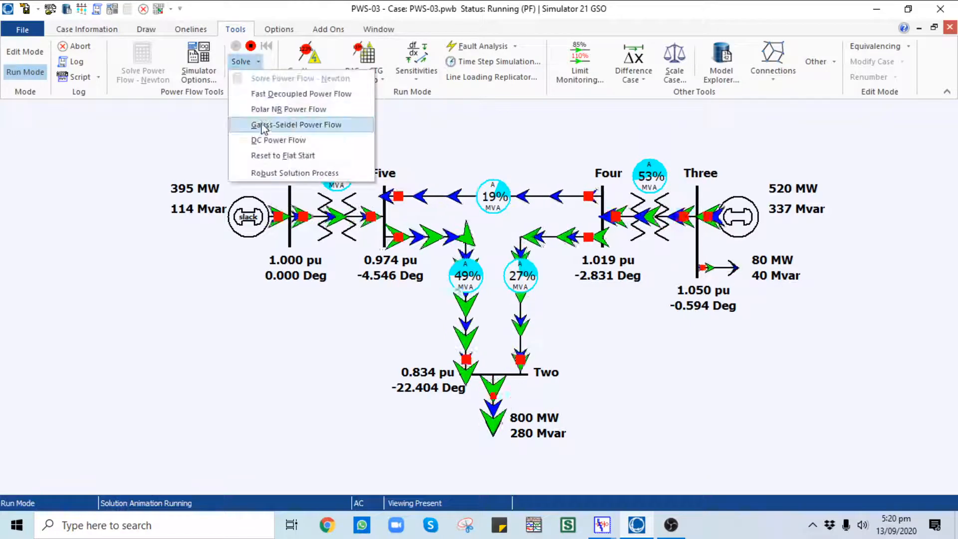
pyautogui.click(264, 131)
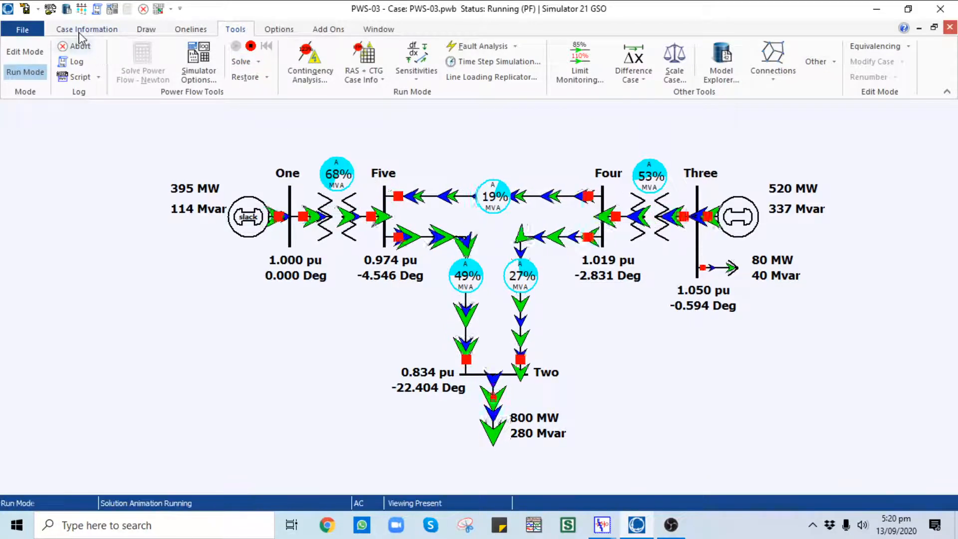
# Display the bus mismatches in the Model Explorer and repeat the Gauss-Seidel power flow eight times.
pyautogui.click(67, 9)
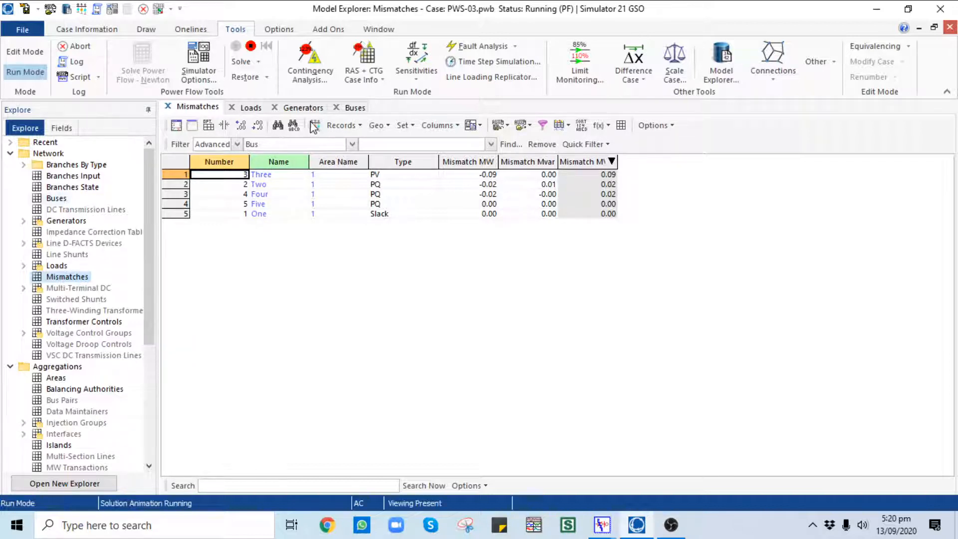
pyautogui.click(258, 63)
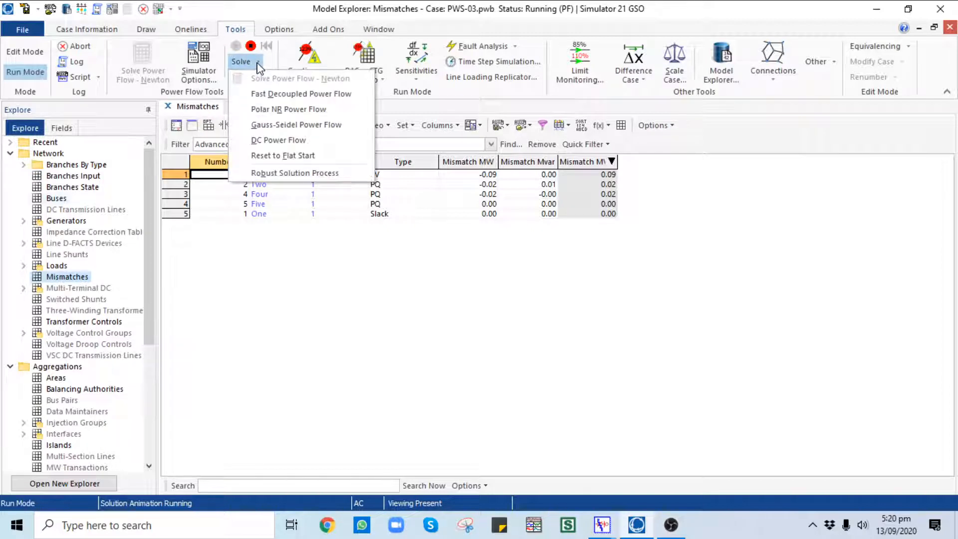
pyautogui.click(269, 126)
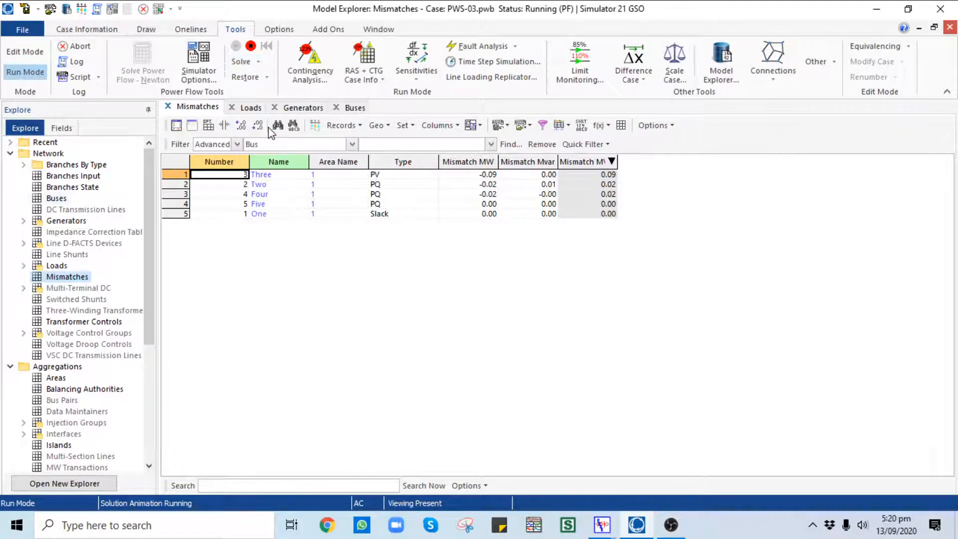
pyautogui.click(262, 65)
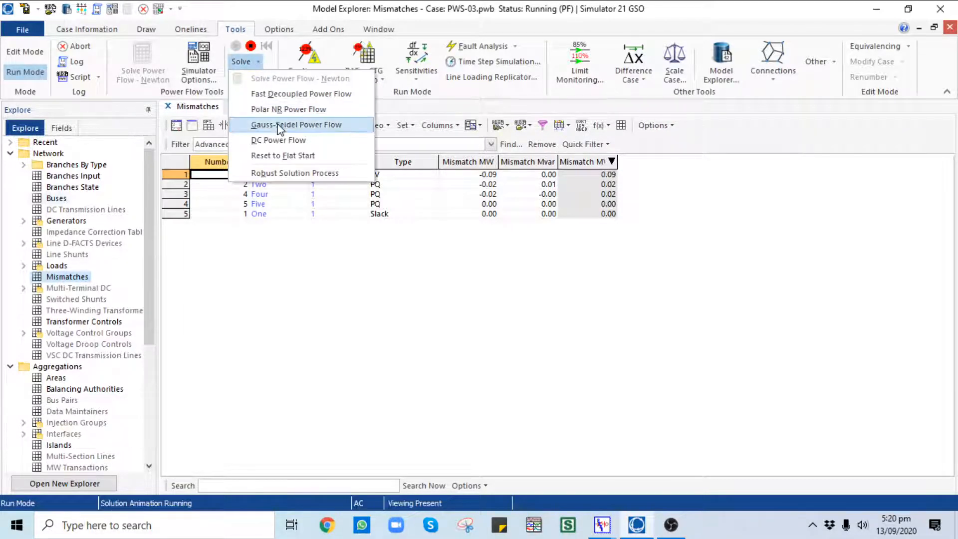
pyautogui.click(274, 123)
pyautogui.click(257, 67)
pyautogui.click(271, 125)
pyautogui.click(258, 65)
pyautogui.click(271, 126)
pyautogui.click(245, 61)
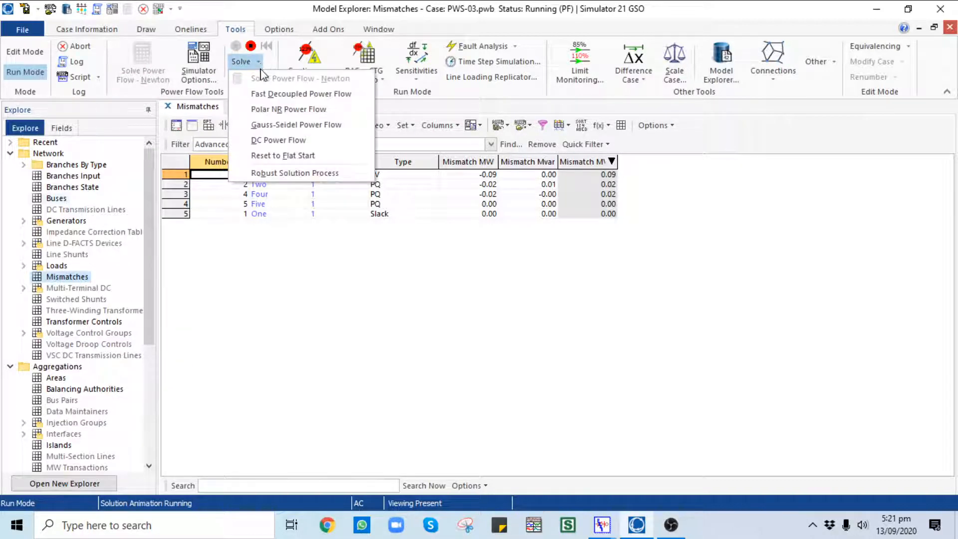
pyautogui.click(266, 125)
pyautogui.click(245, 61)
pyautogui.click(272, 125)
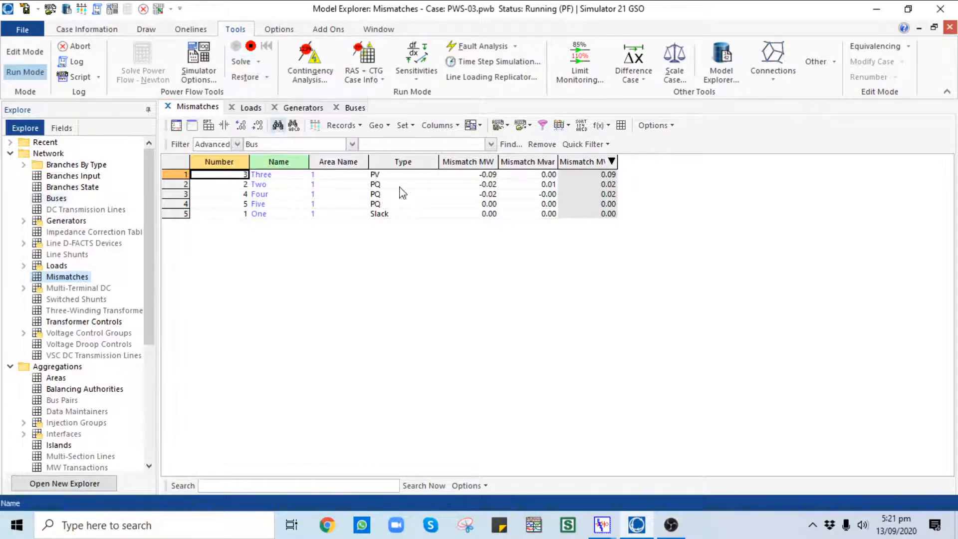
pyautogui.click(259, 62)
pyautogui.click(272, 126)
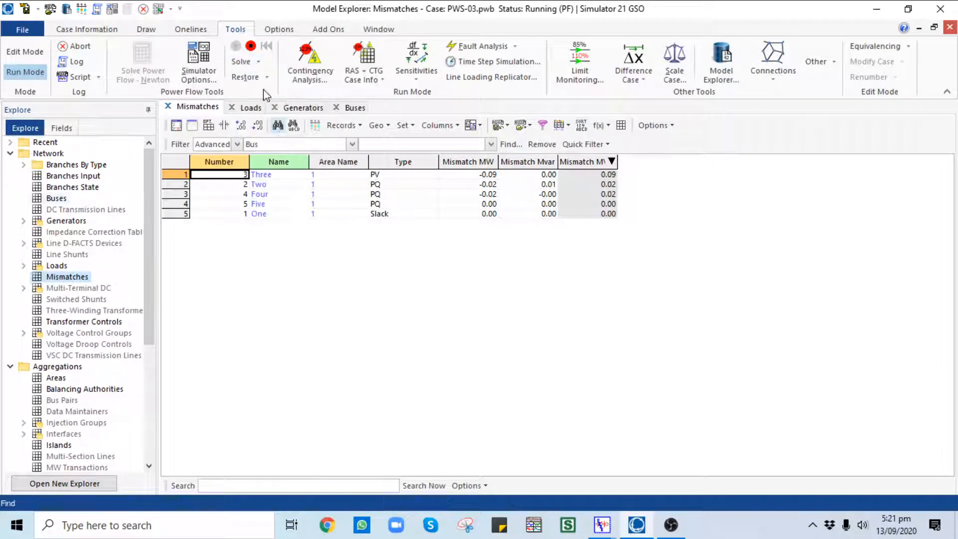
pyautogui.click(259, 62)
pyautogui.click(275, 127)
# Review the solved oneline diagram and return to the bus mismatches table.
pyautogui.hotkey('ctrl', 'Tab')
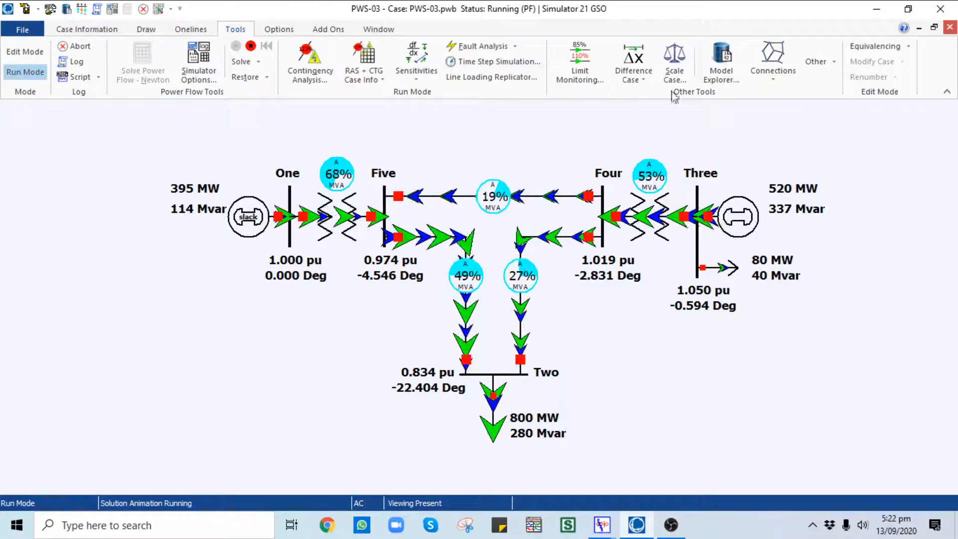
pyautogui.click(721, 60)
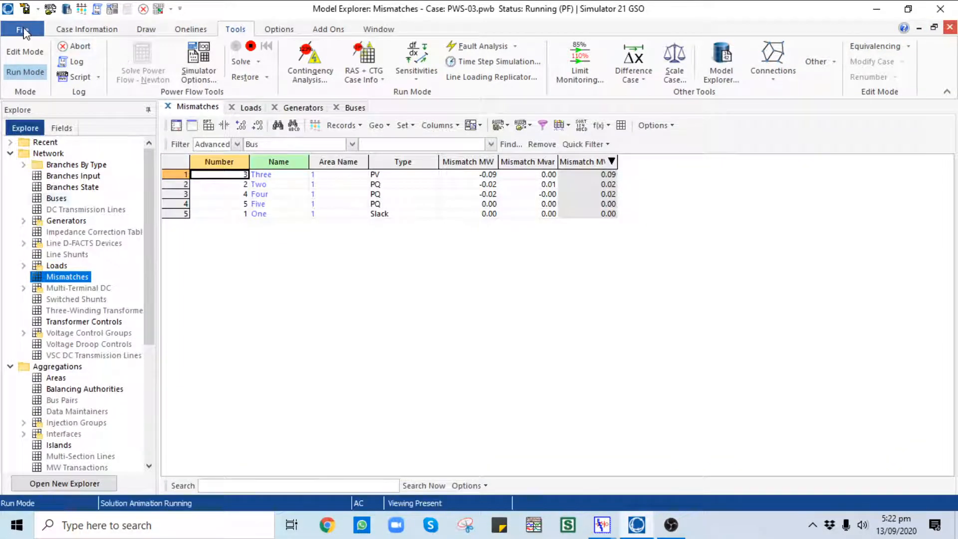
# Reopen the PWS-03 case without saving the existing one.
pyautogui.click(23, 33)
pyautogui.click(48, 63)
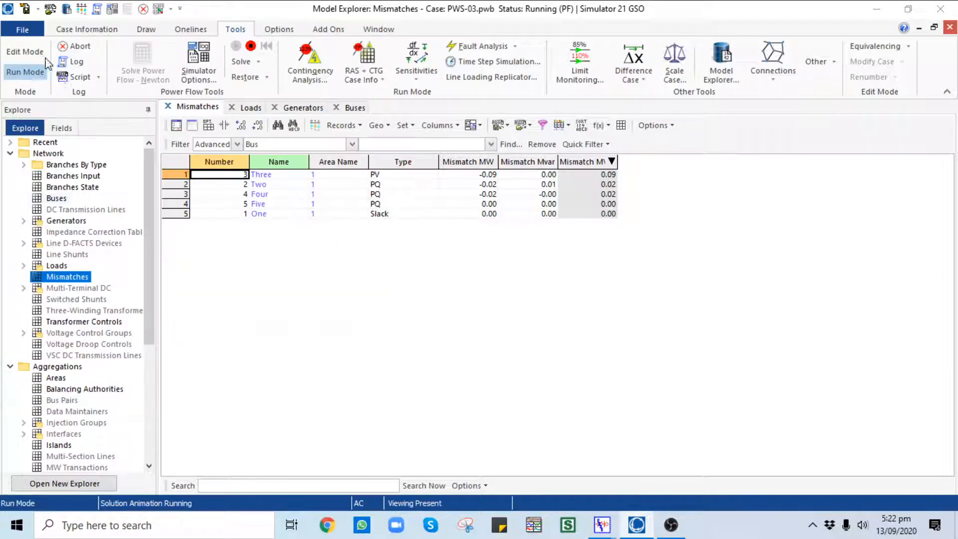
pyautogui.doubleClick(238, 102)
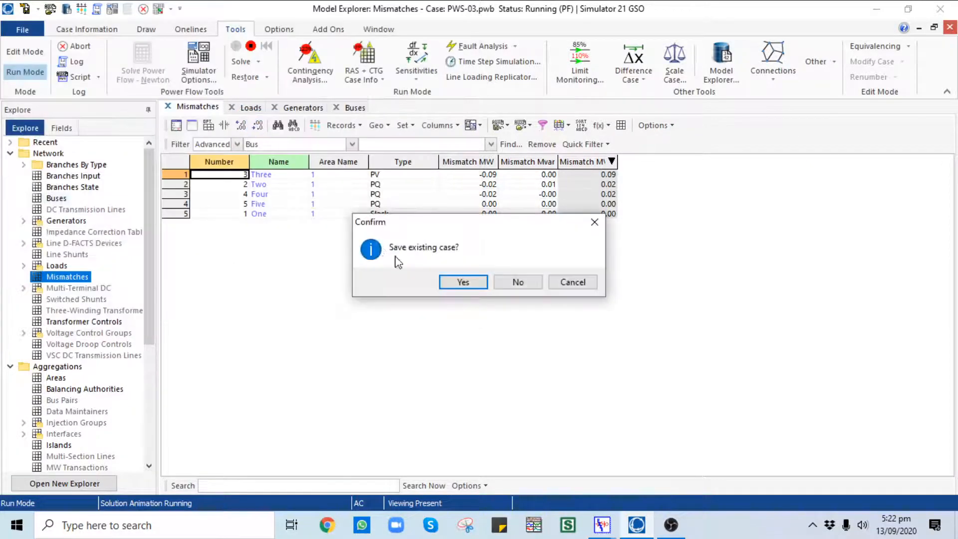
pyautogui.click(517, 281)
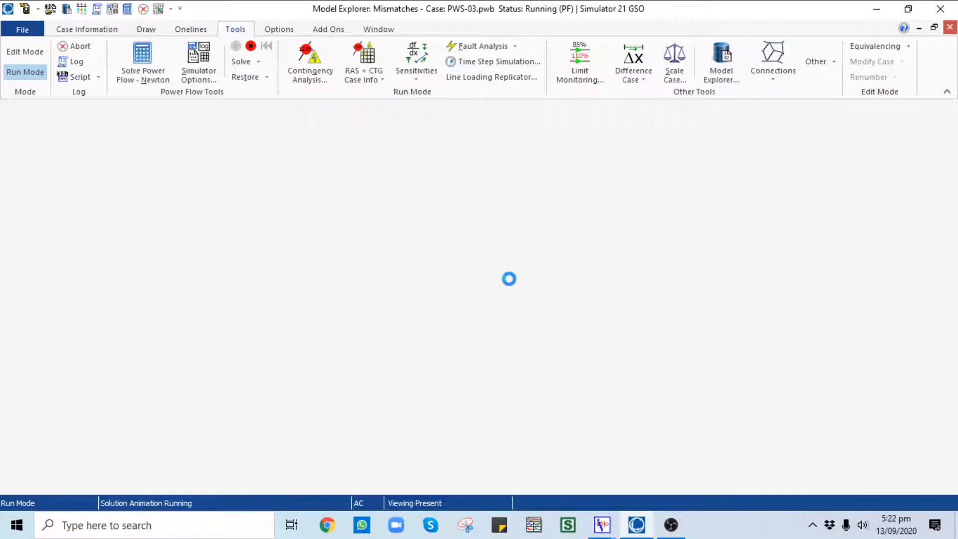
# Open the PWS-03.pwd oneline, maximize its window and fit the whole five-bus diagram in view.
pyautogui.click(23, 31)
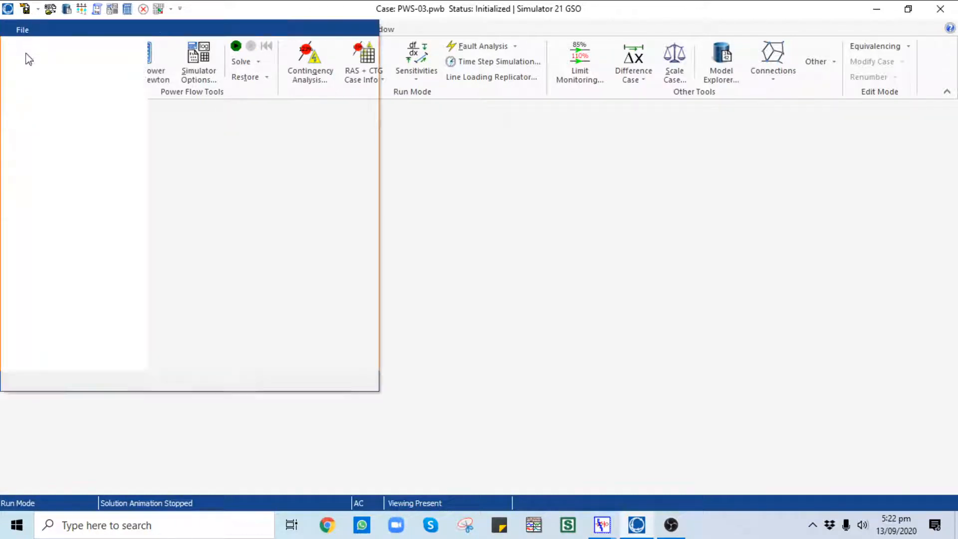
pyautogui.click(23, 124)
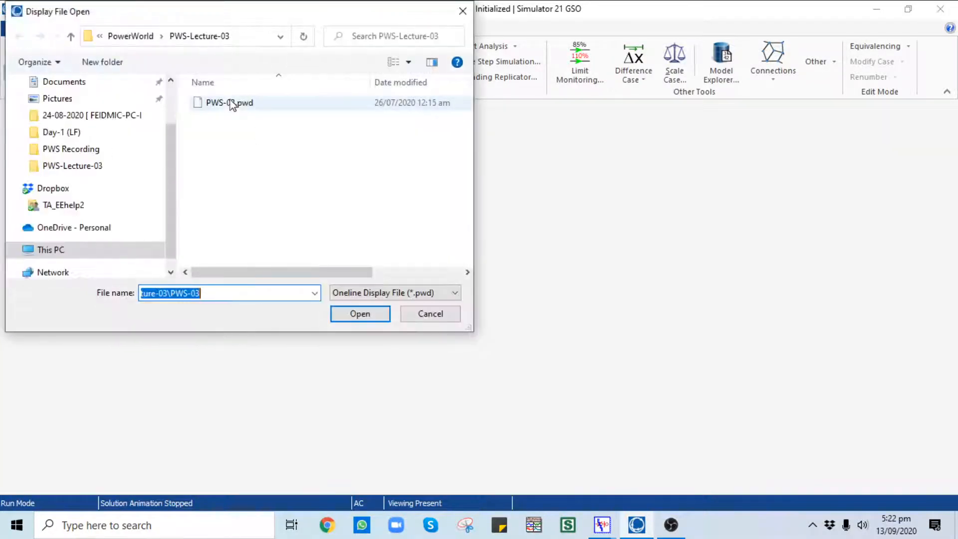
pyautogui.doubleClick(230, 103)
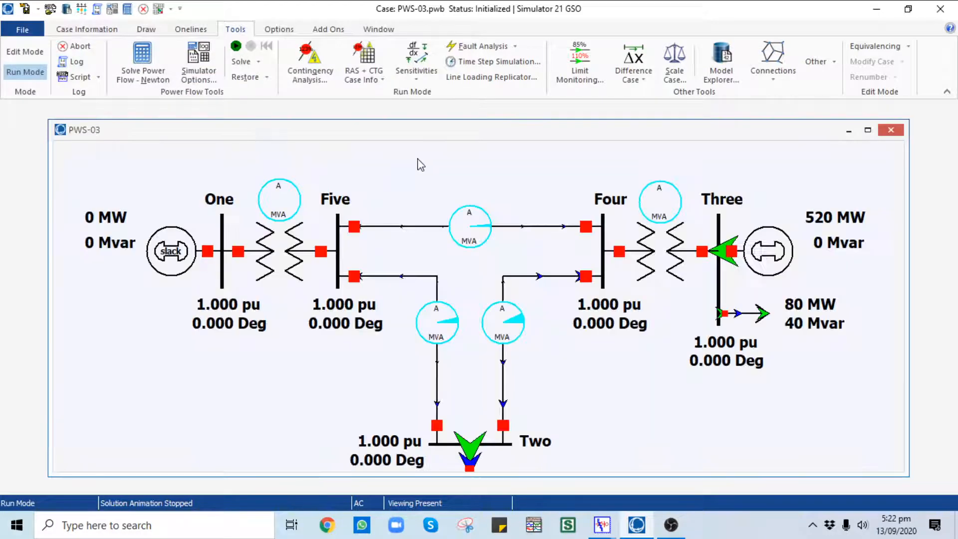
pyautogui.click(867, 130)
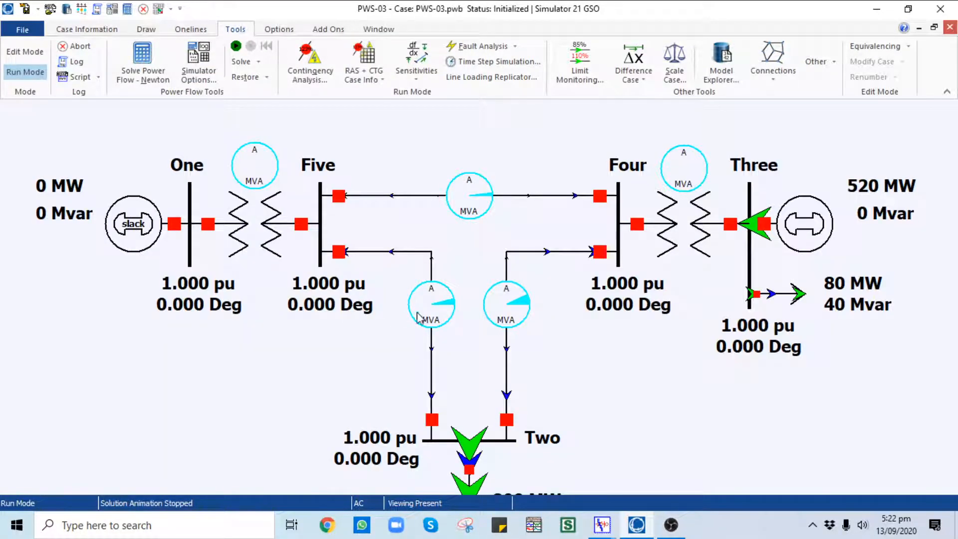
pyautogui.scroll(-2, 501, 324)
pyautogui.scroll(-2, 530, 331)
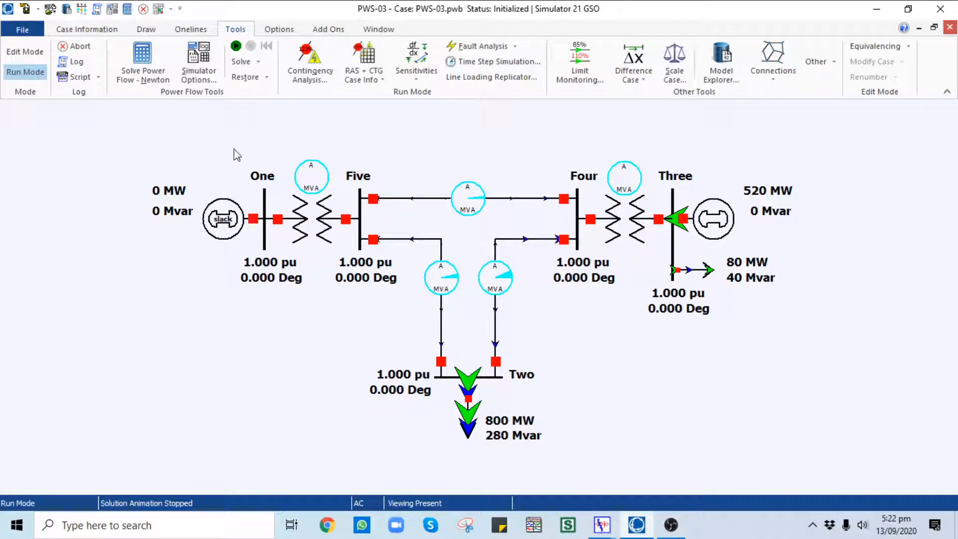
# Inspect the initial bus mismatches of the unsolved case in the Model Explorer and return to the oneline diagram.
pyautogui.click(88, 31)
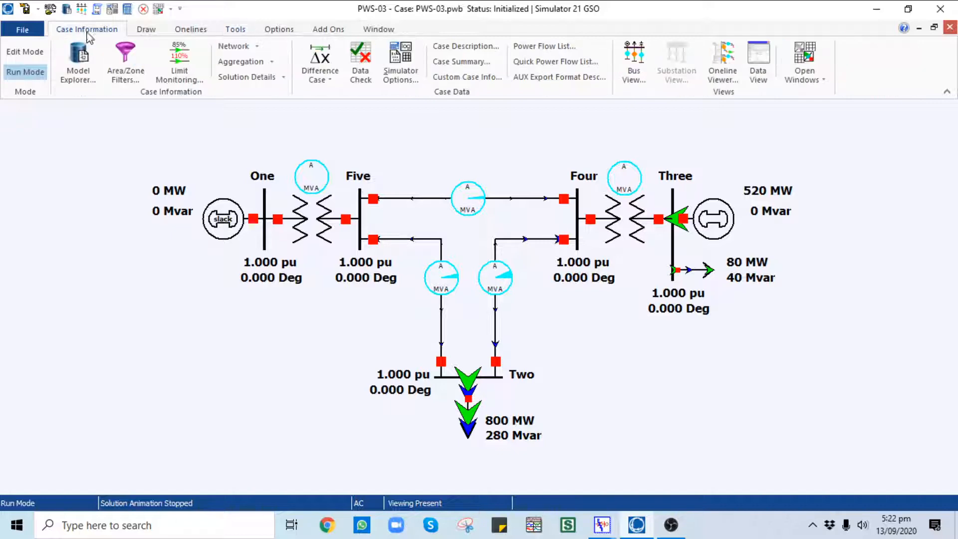
pyautogui.click(86, 73)
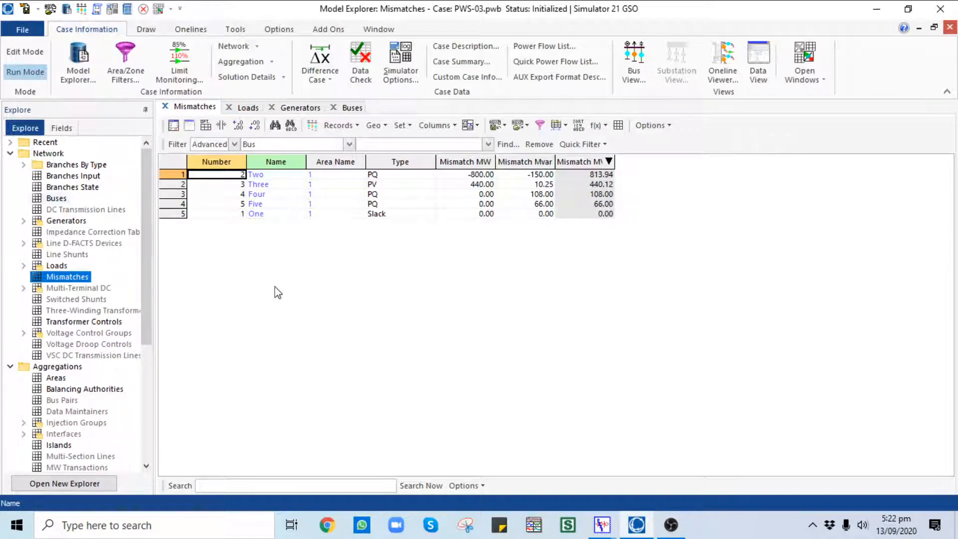
pyautogui.hotkey('ctrl', 'Tab')
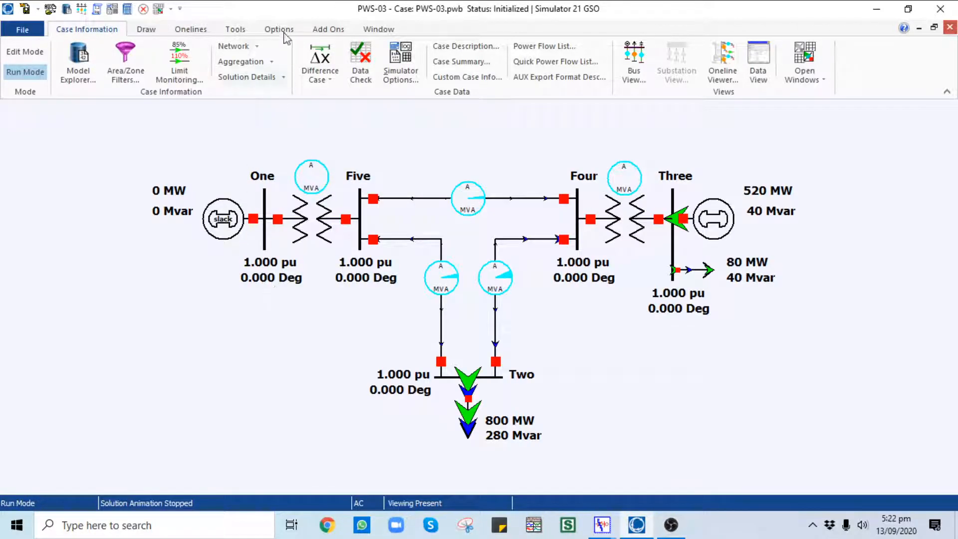
pyautogui.click(78, 63)
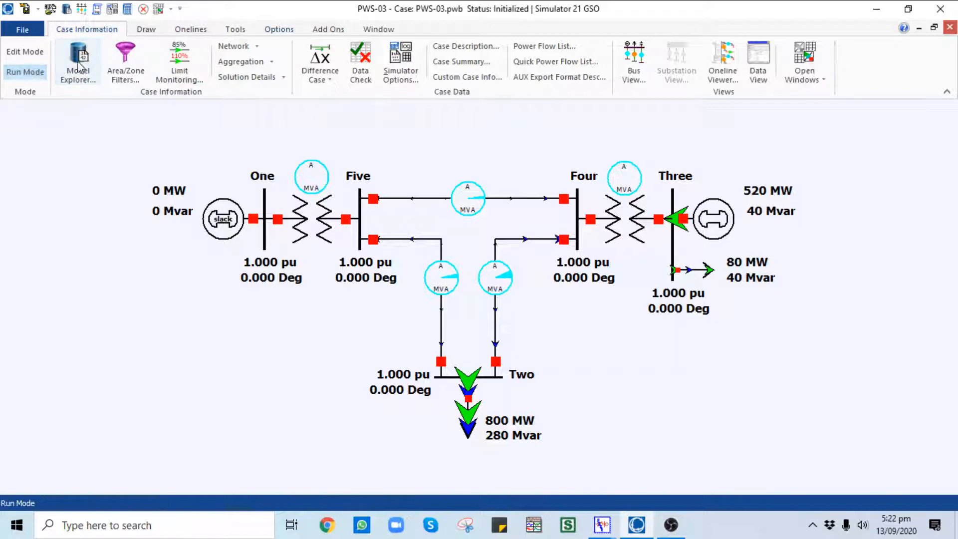
# Solve the case with the Newton power flow and start the solution animation.
pyautogui.click(243, 30)
pyautogui.click(259, 64)
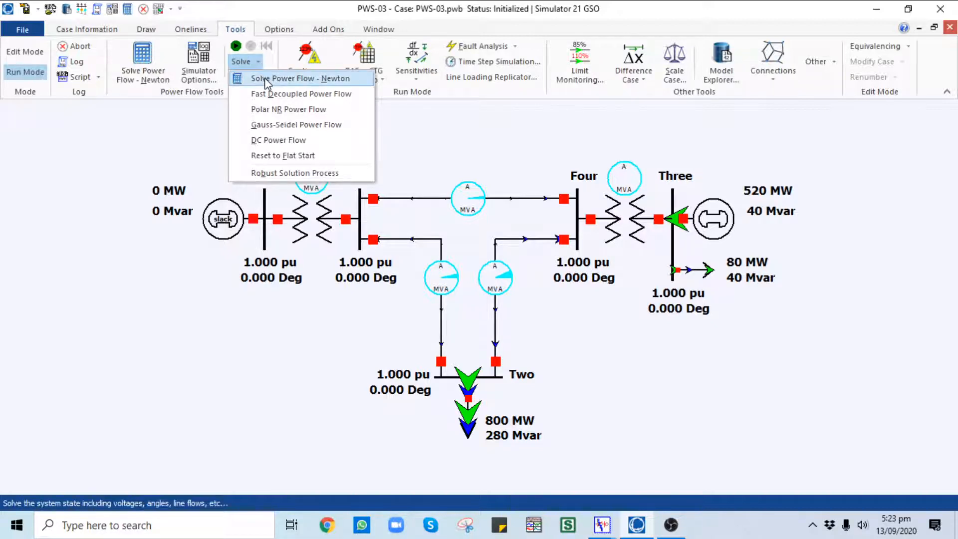
pyautogui.click(266, 80)
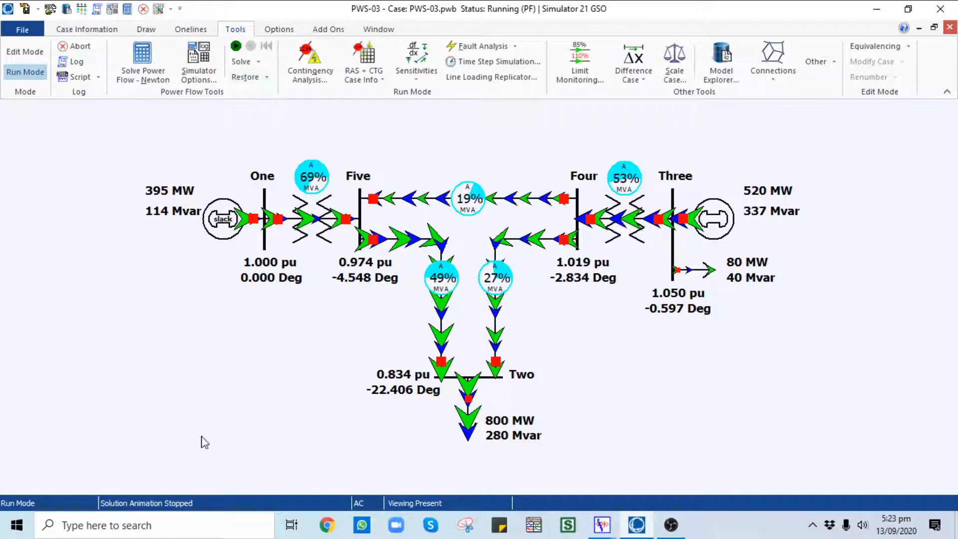
pyautogui.click(236, 45)
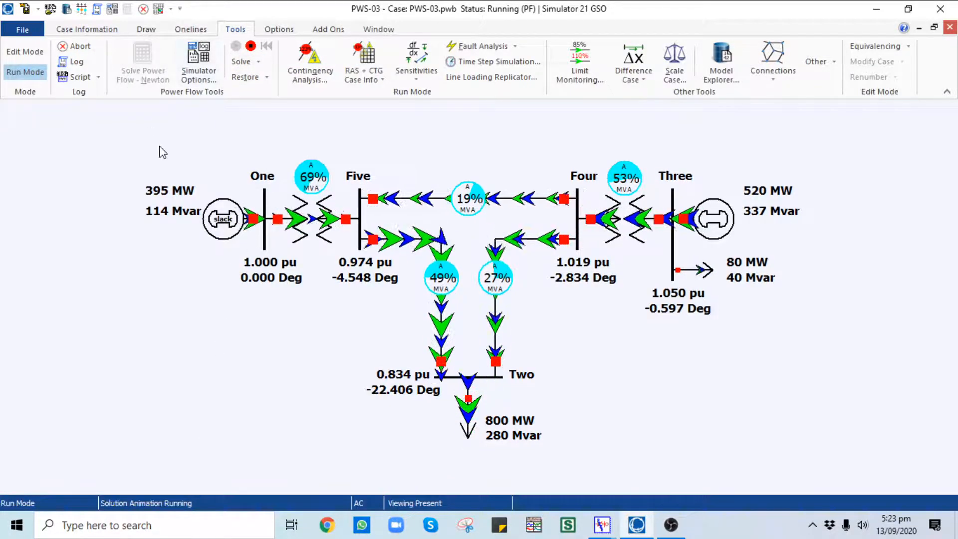
# Check the bus mismatches of the Newton solution, stop the animation and close the Model Explorer.
pyautogui.hotkey('ctrl', 'Tab')
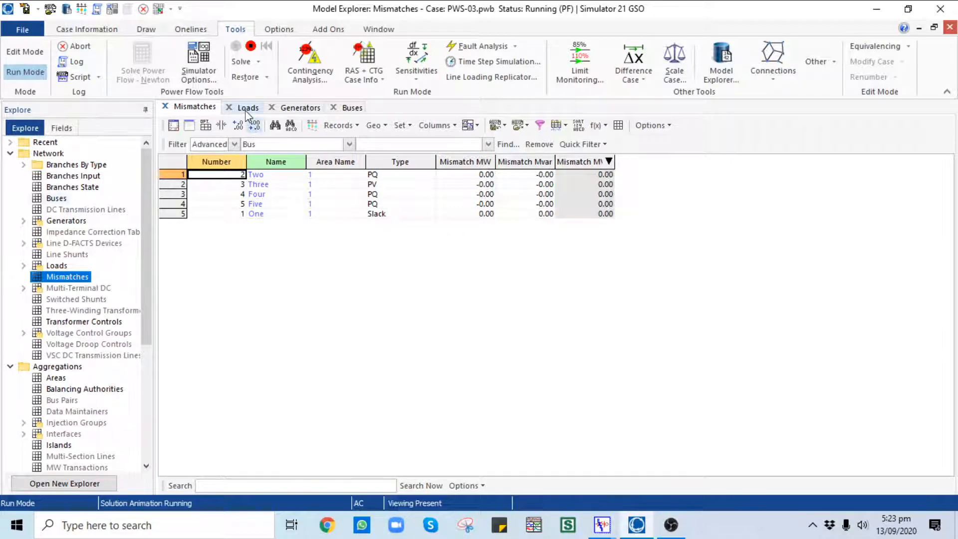
pyautogui.click(251, 47)
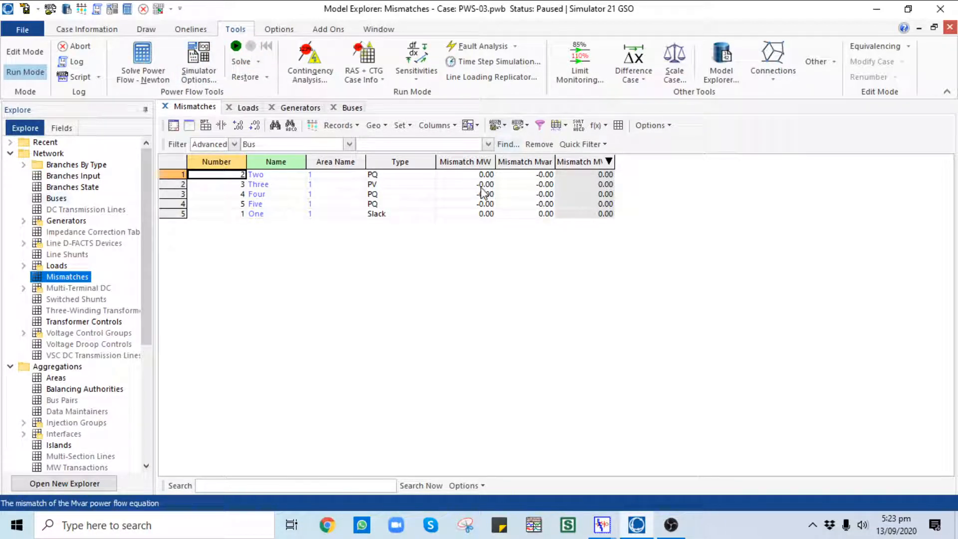
pyautogui.click(951, 29)
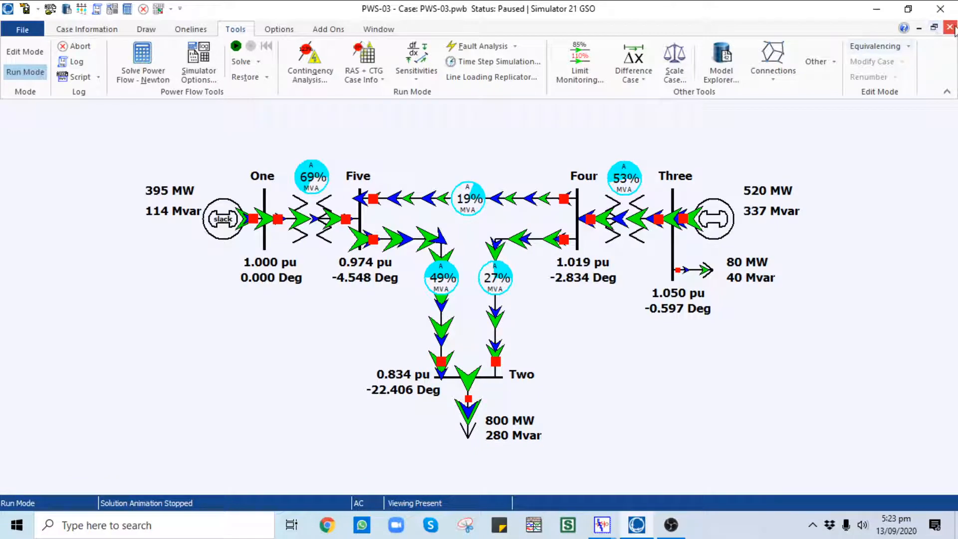
# Reload the PWS-03 case file to restore its initial state.
pyautogui.click(23, 30)
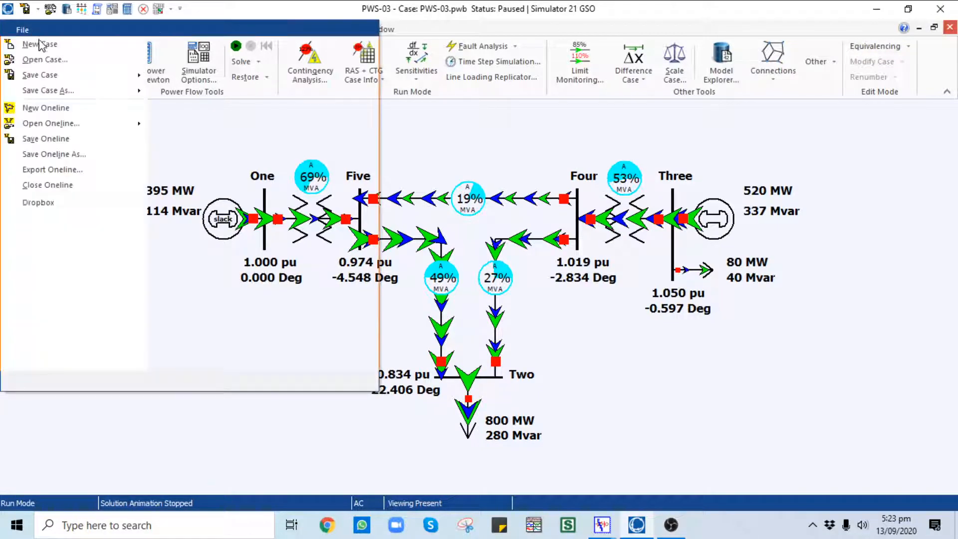
pyautogui.click(43, 61)
pyautogui.doubleClick(215, 102)
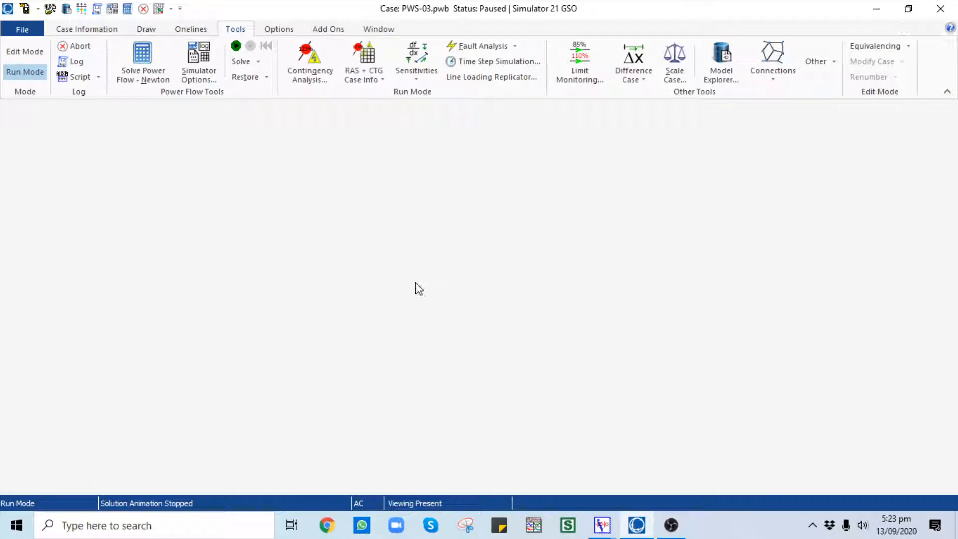
# Open the reloaded case's PWS-03 oneline file, maximize its window and fit the diagram in view.
pyautogui.click(23, 29)
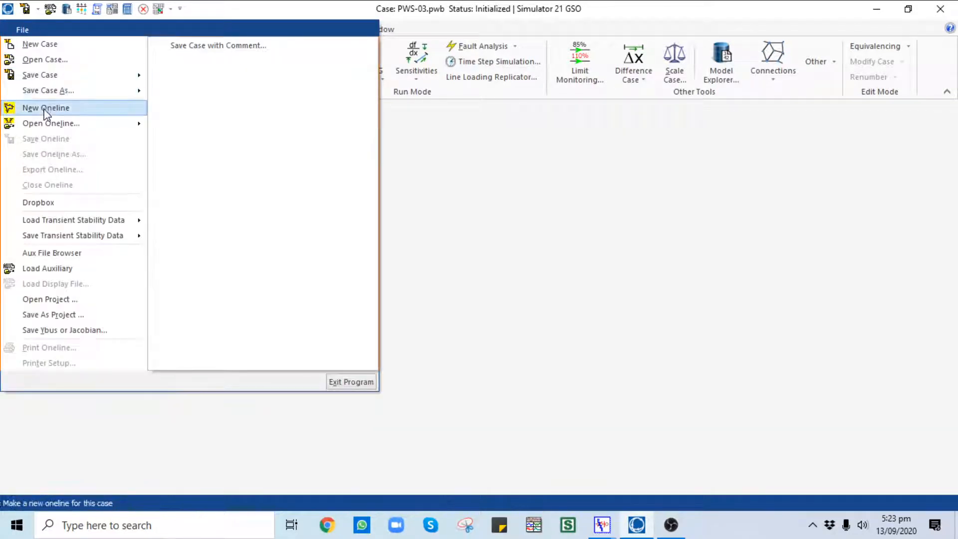
pyautogui.click(121, 125)
pyautogui.doubleClick(220, 103)
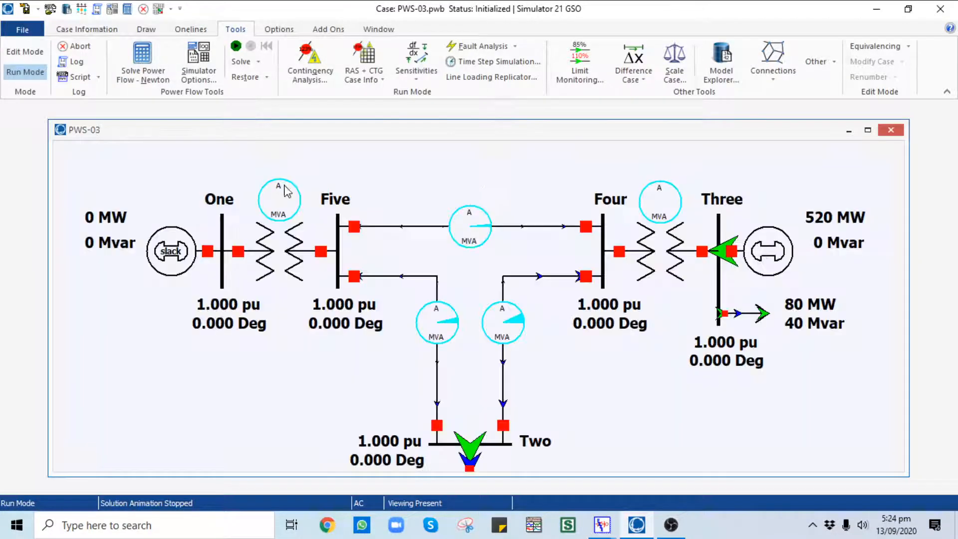
pyautogui.click(868, 130)
pyautogui.scroll(-3, 418, 244)
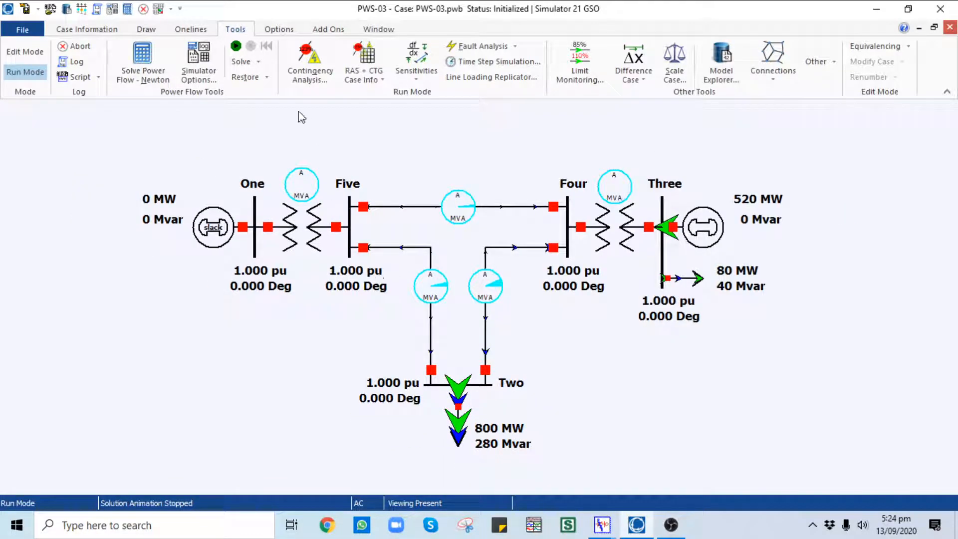
# Display the bus mismatches in the Model Explorer, solve the case with the Fast Decoupled Power Flow and start the solution animation.
pyautogui.click(90, 32)
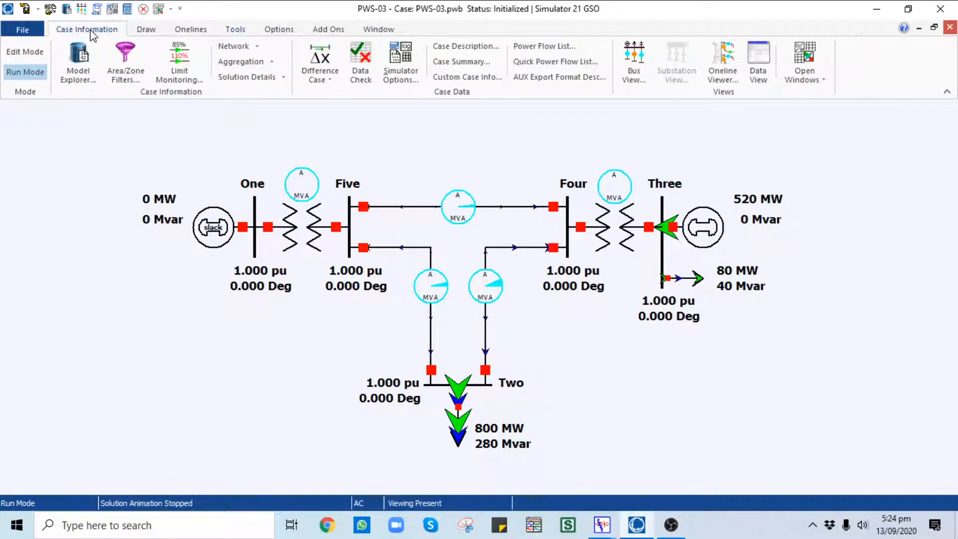
pyautogui.click(87, 76)
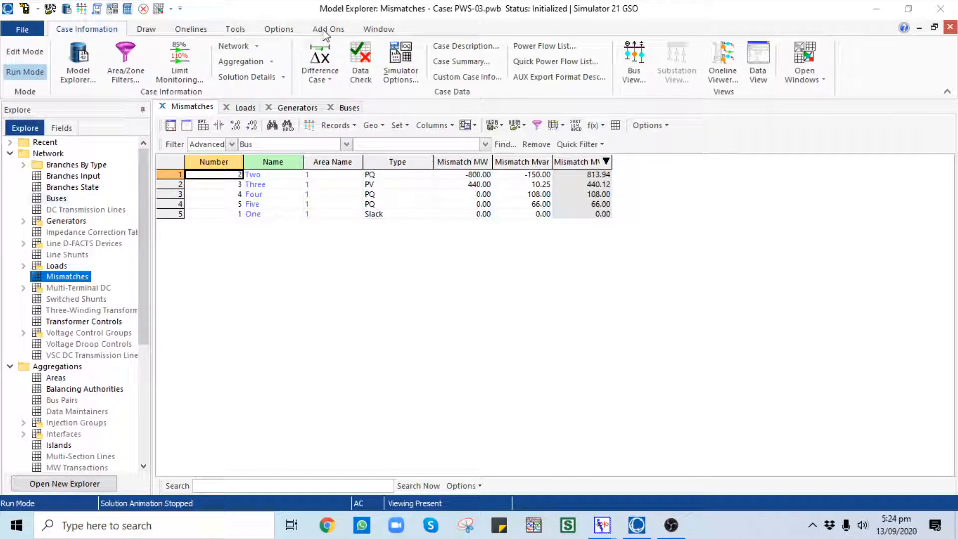
pyautogui.click(235, 30)
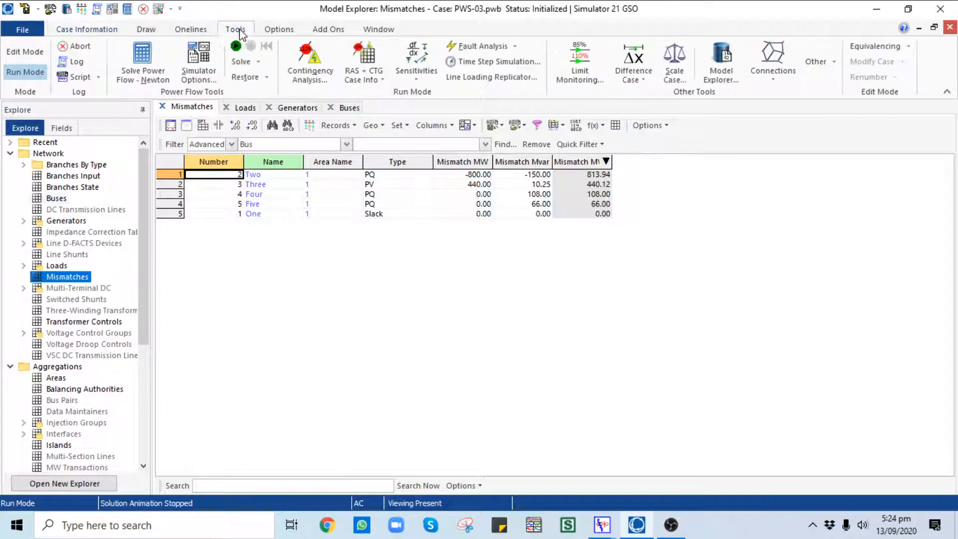
pyautogui.click(259, 62)
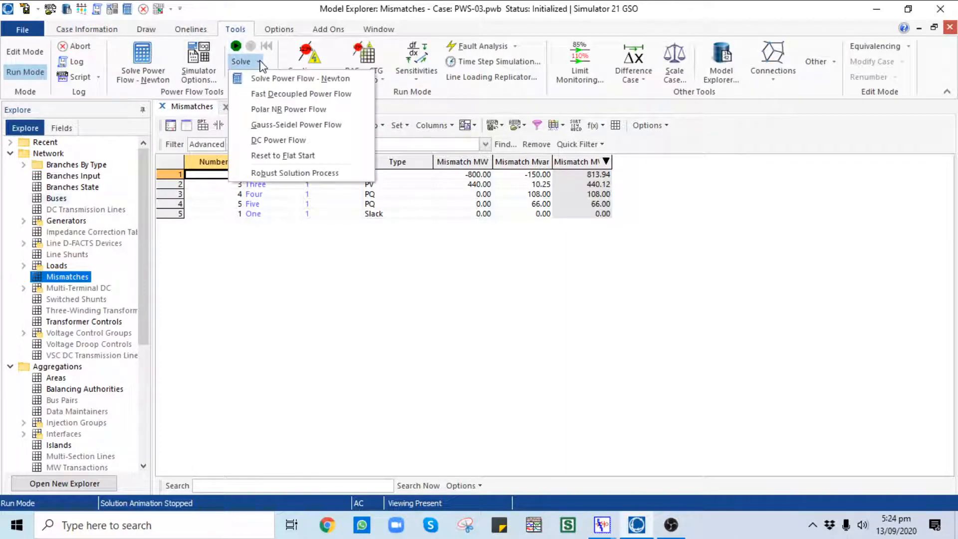
pyautogui.click(270, 93)
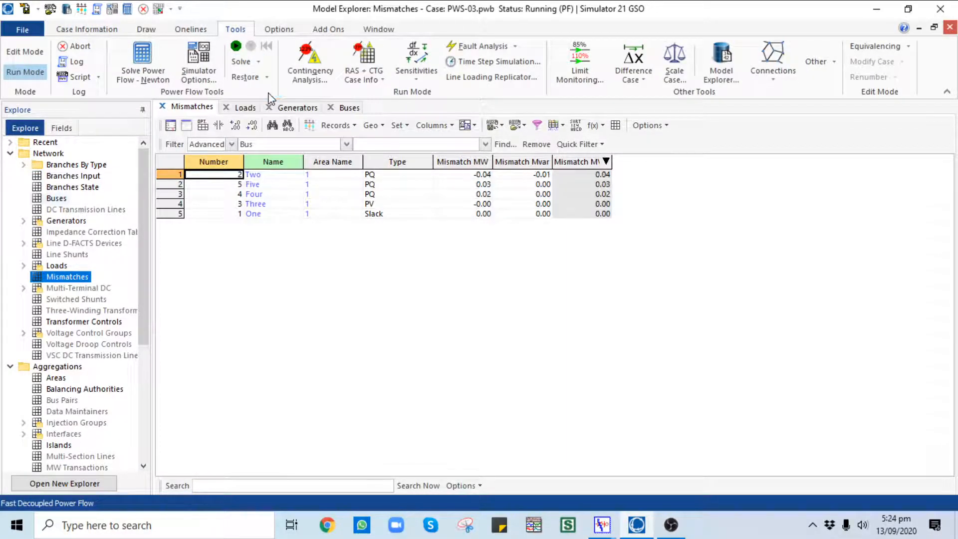
pyautogui.click(235, 48)
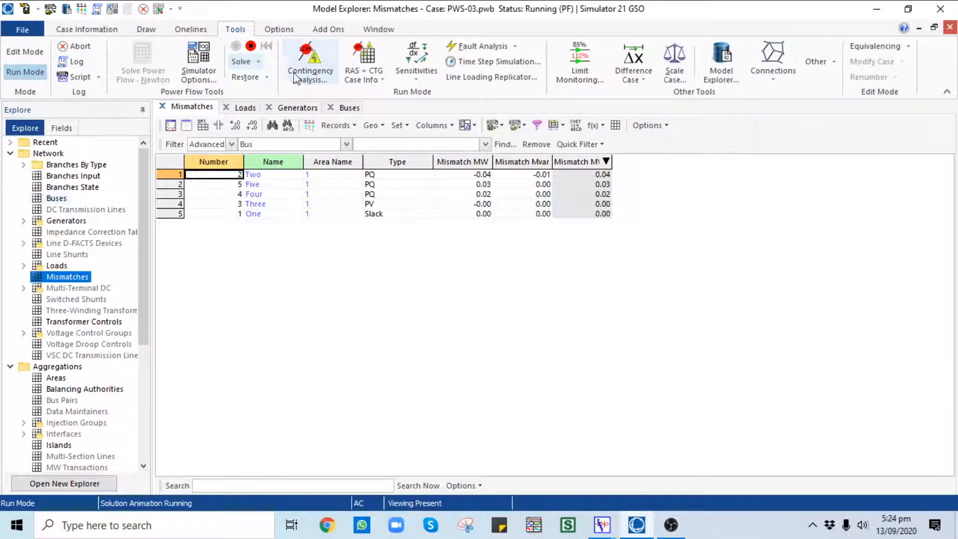
# Rerun the Fast Decoupled Power Flow with the animation running, and stop the solution animation.
pyautogui.click(257, 64)
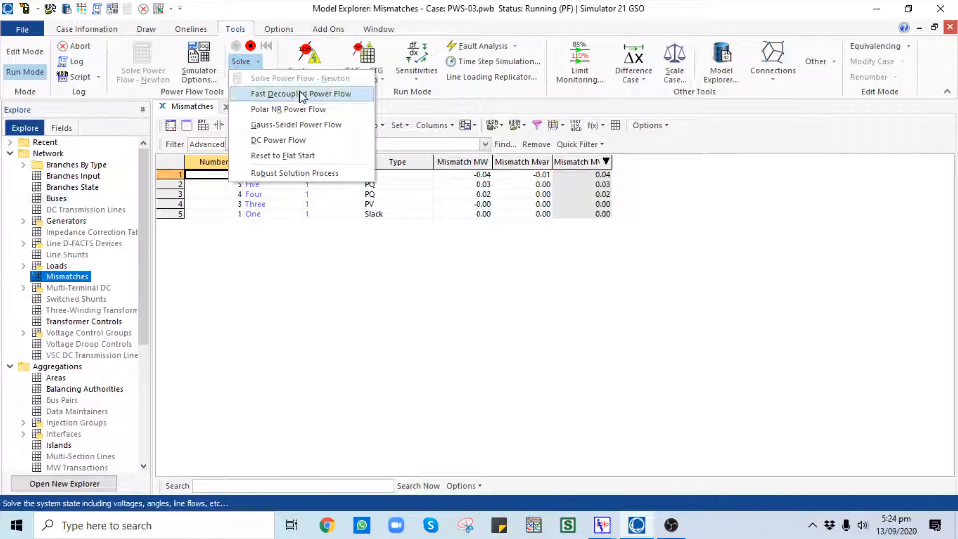
pyautogui.click(314, 93)
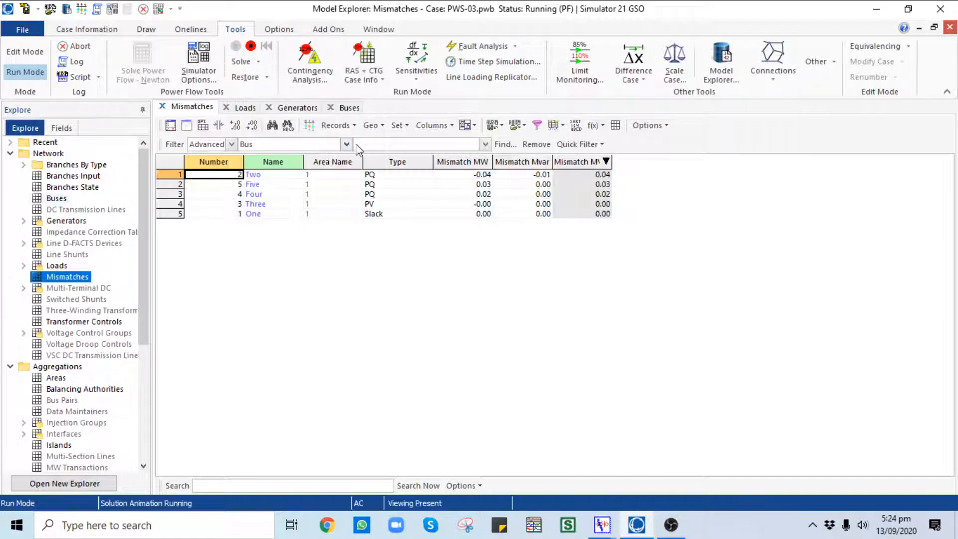
pyautogui.click(249, 62)
pyautogui.click(267, 99)
pyautogui.click(248, 62)
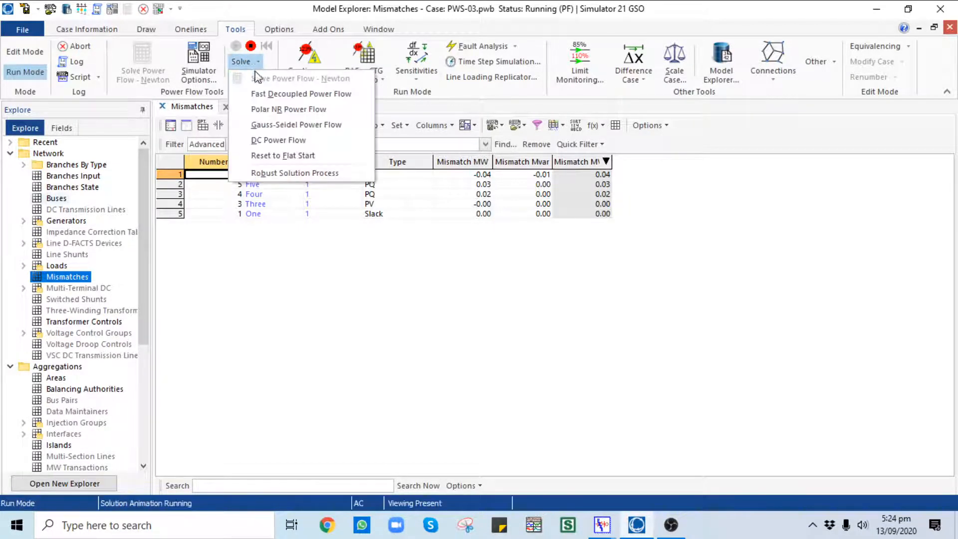
pyautogui.click(264, 91)
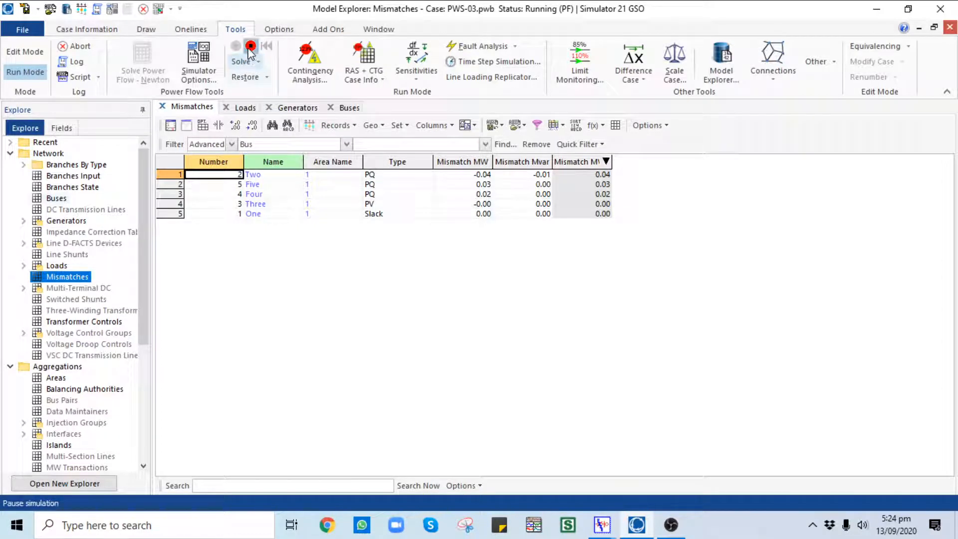
pyautogui.click(250, 45)
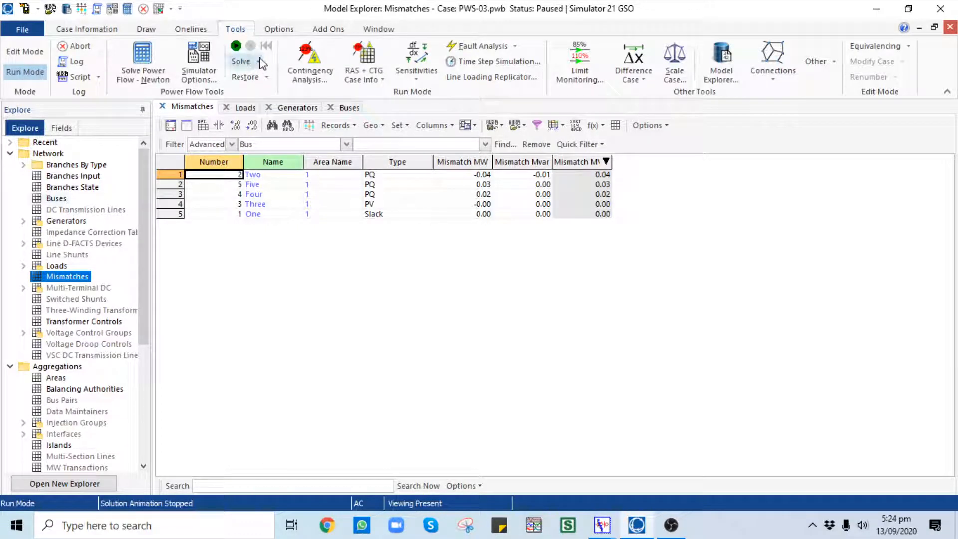
# Solve the case with the Newton power flow and view the running solution animation on the oneline diagram.
pyautogui.click(261, 63)
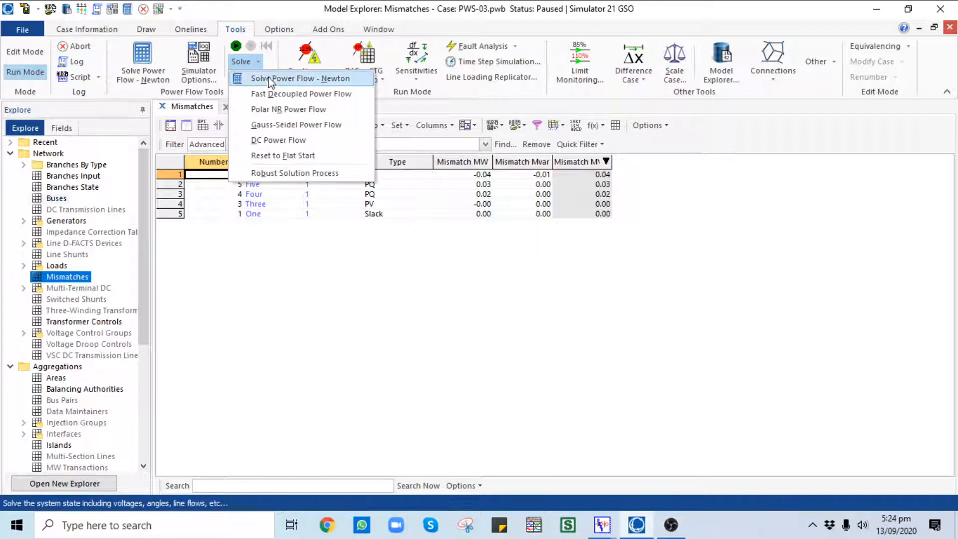
pyautogui.click(272, 79)
pyautogui.click(236, 48)
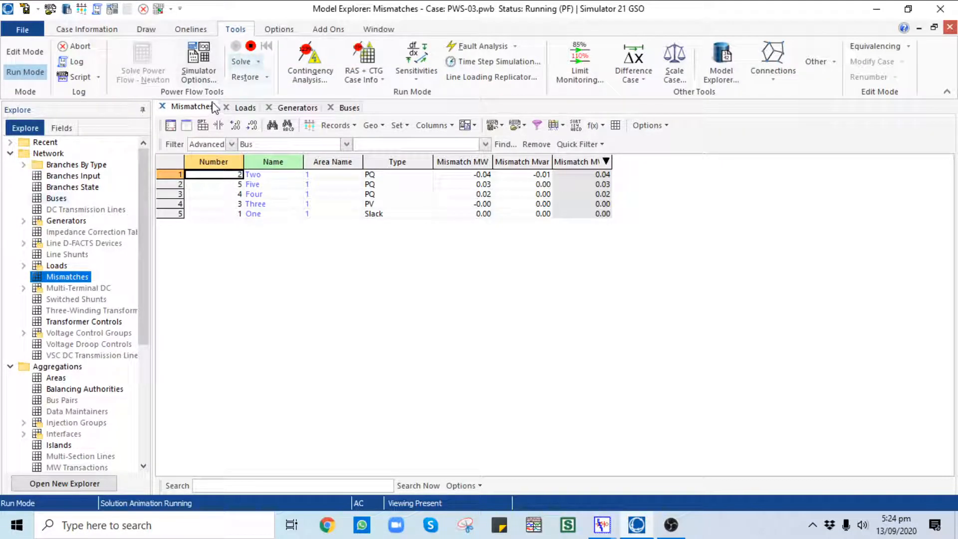
pyautogui.hotkey('ctrl', 'Tab')
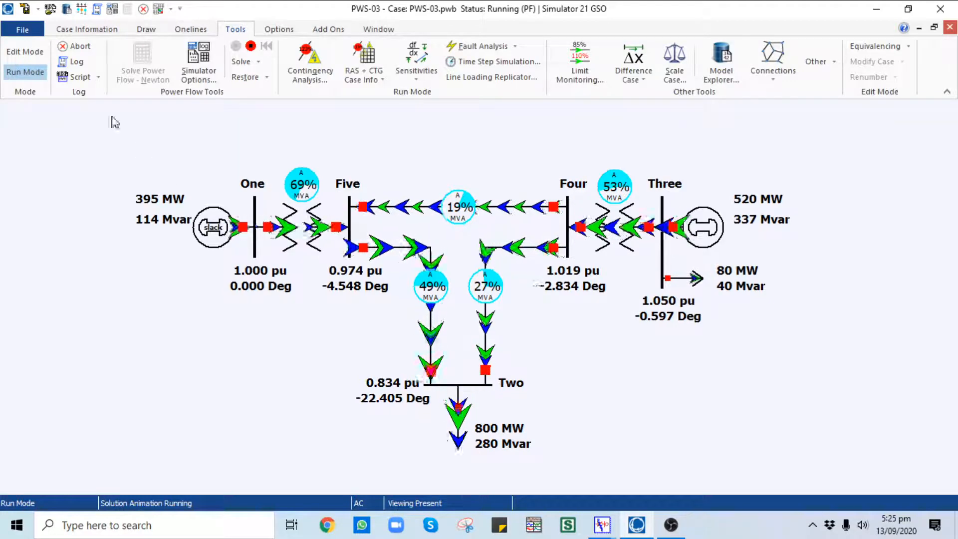
# Open the Power Flow Jacobian table from the Solution Details in the Model Explorer, widening the explorer tree to show full names.
pyautogui.click(89, 30)
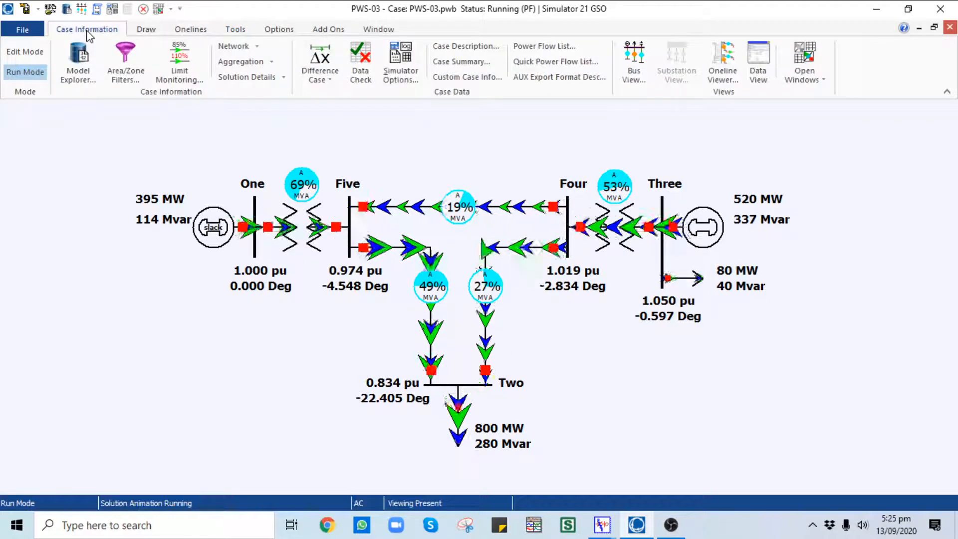
pyautogui.click(90, 79)
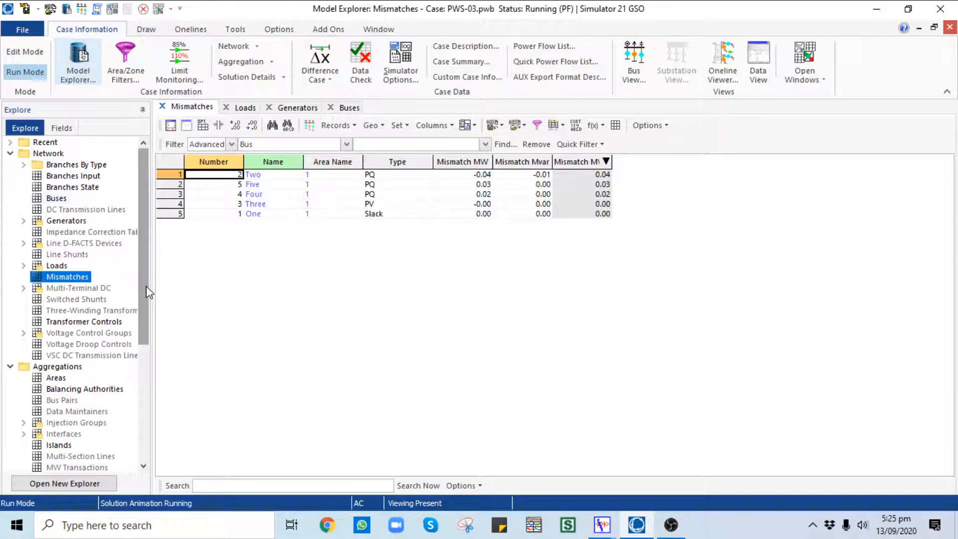
pyautogui.moveTo(148, 277); pyautogui.dragTo(142, 403)
pyautogui.doubleClick(55, 389)
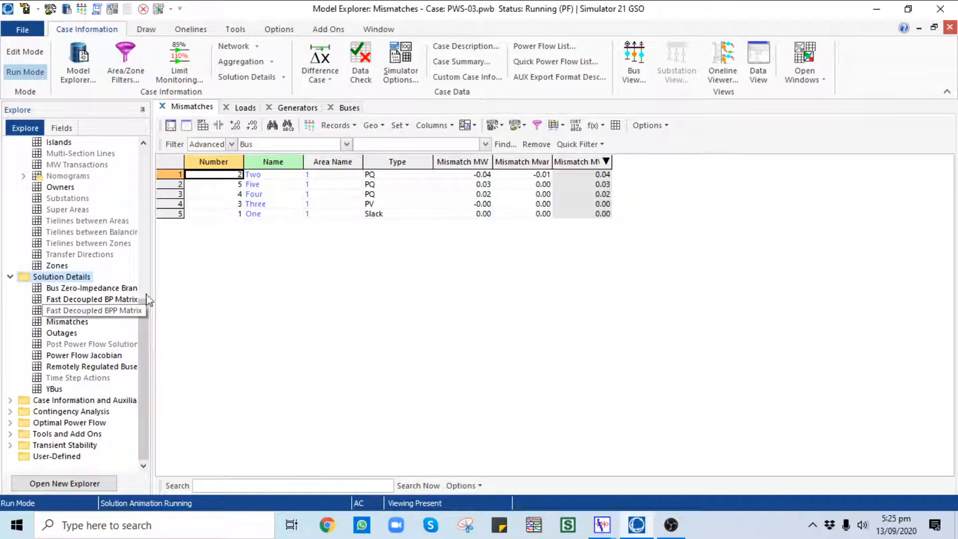
pyautogui.moveTo(150, 265); pyautogui.dragTo(213, 275)
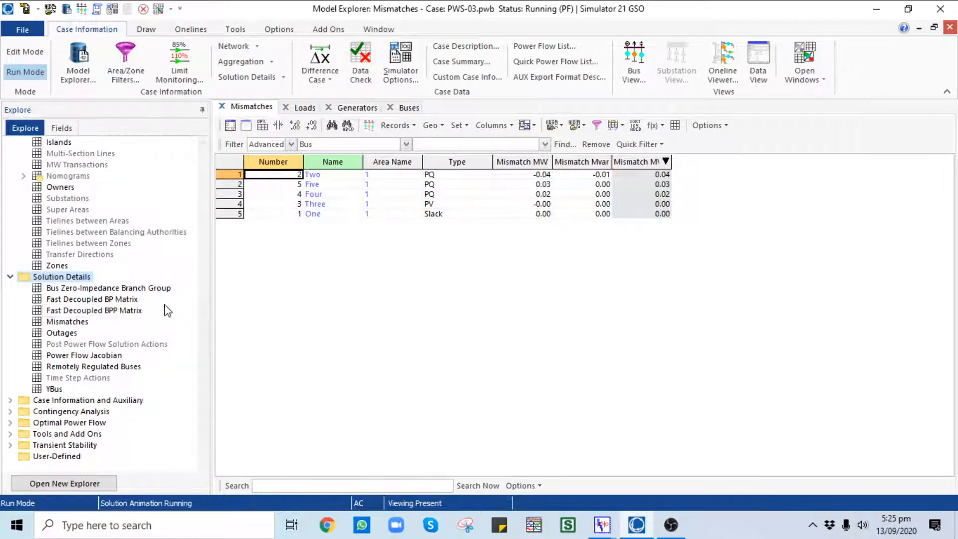
pyautogui.rightClick(81, 359)
pyautogui.click(61, 354)
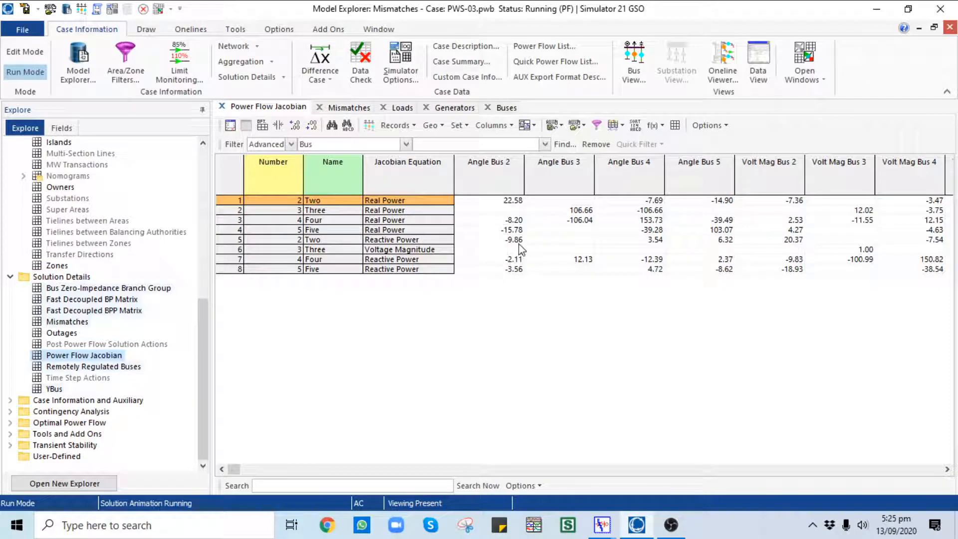
# Send the entire Power Flow Jacobian table to Excel and maximize the new workbook.
pyautogui.rightClick(568, 231)
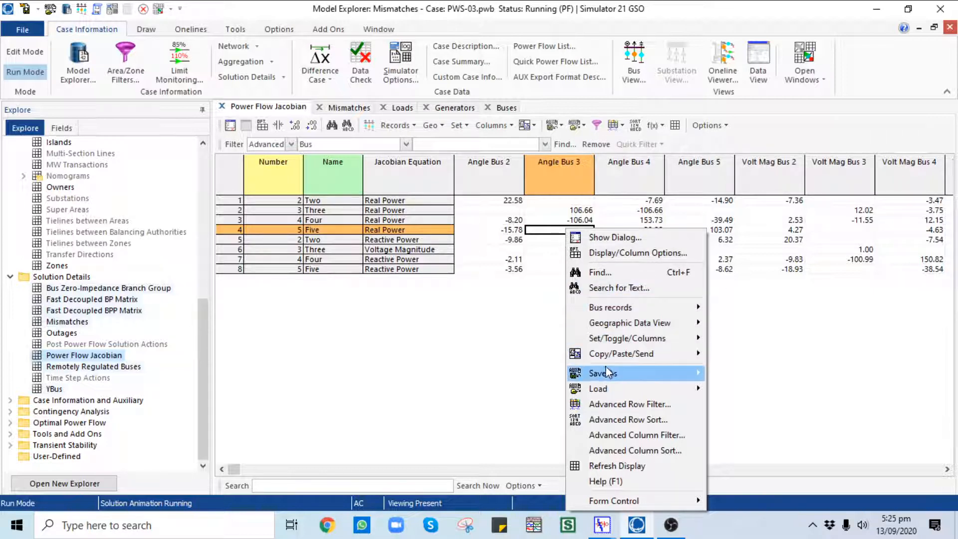
pyautogui.moveTo(627, 358)
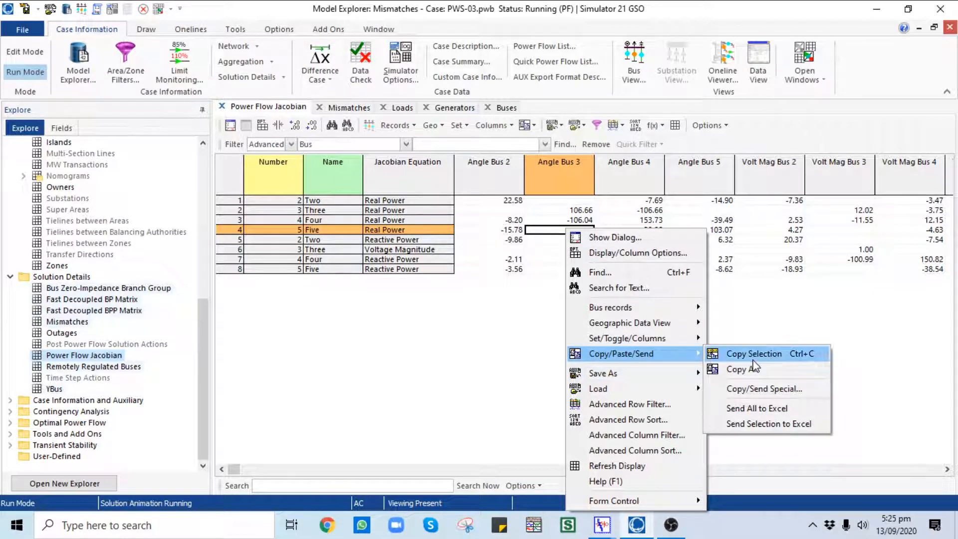
pyautogui.click(759, 411)
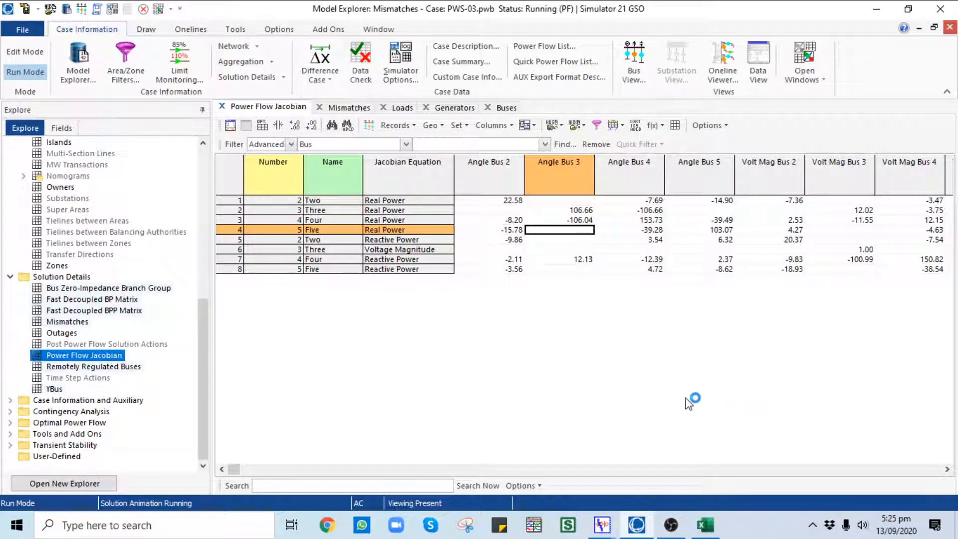
pyautogui.click(707, 530)
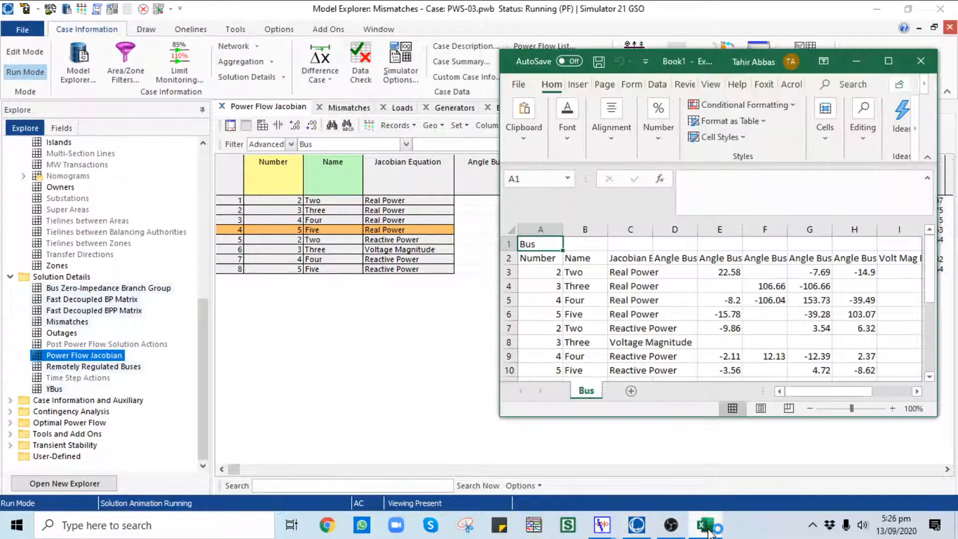
pyautogui.click(888, 61)
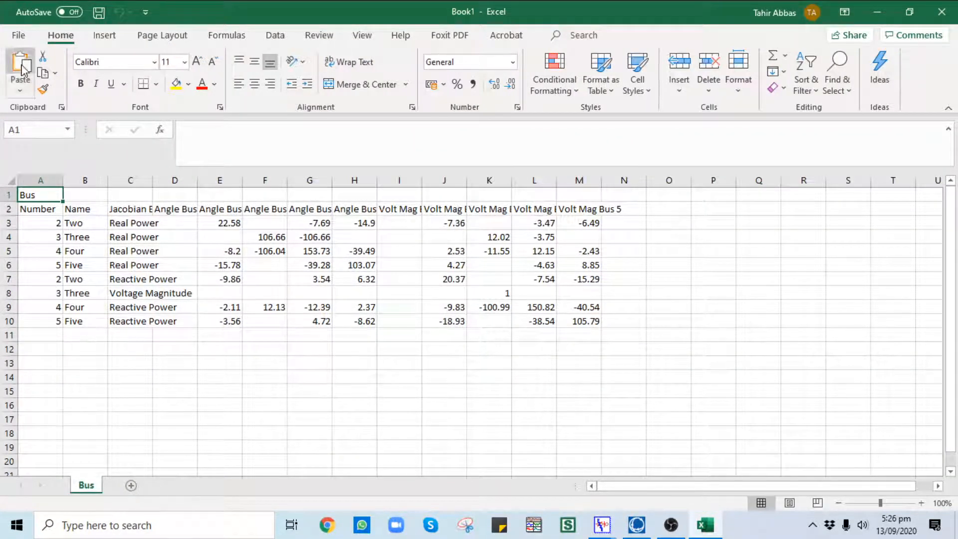
# Save the workbook as Jacobian in the PWS-Lecture-03 folder and close it.
pyautogui.click(22, 37)
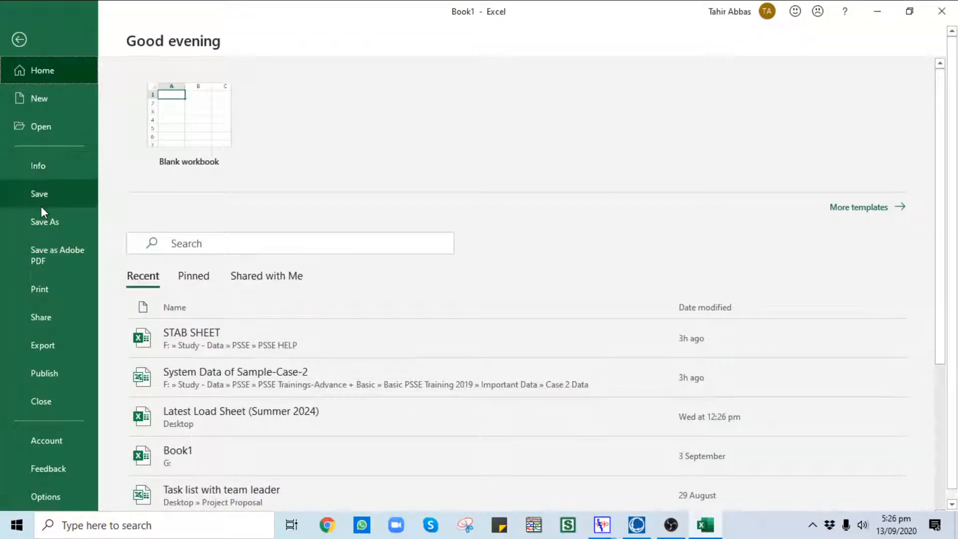
pyautogui.click(43, 225)
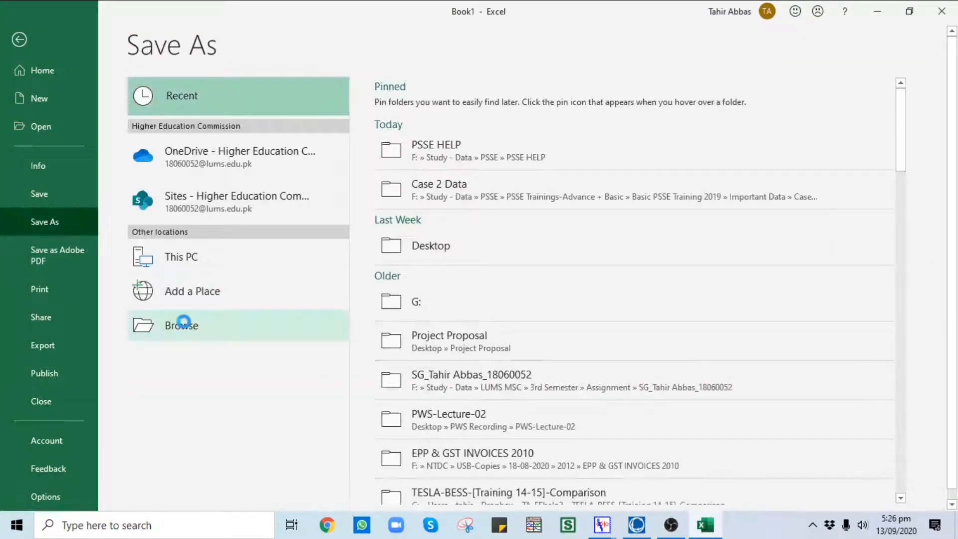
pyautogui.click(251, 313)
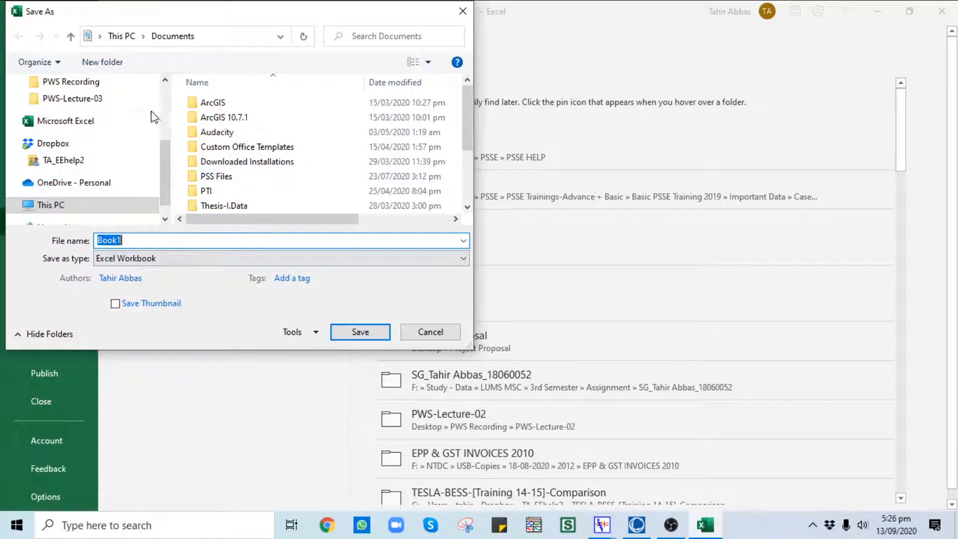
pyautogui.click(145, 99)
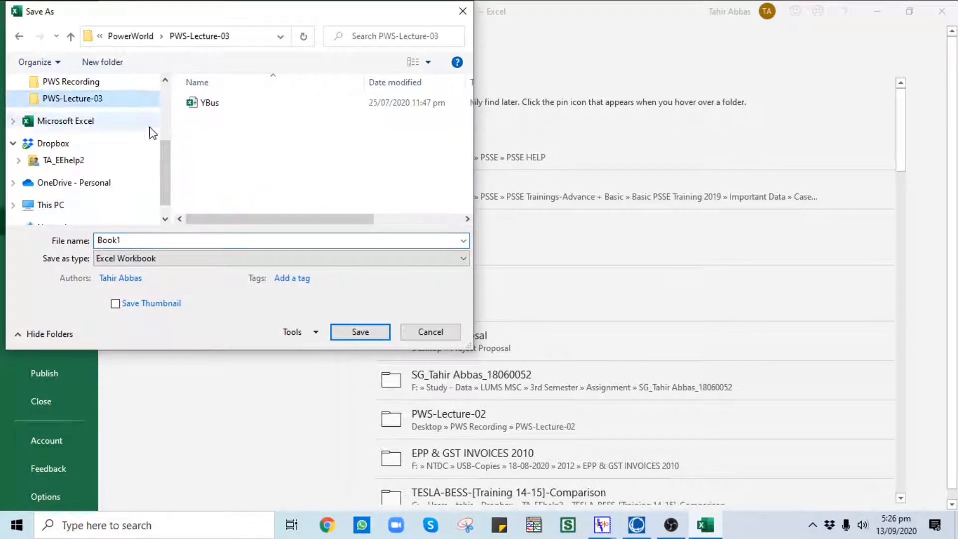
pyautogui.click(140, 241)
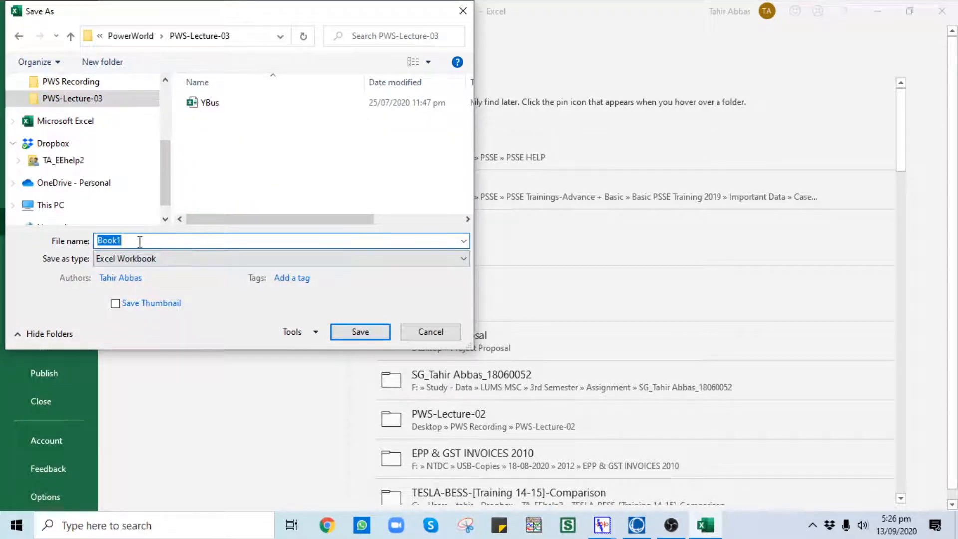
pyautogui.write('Jacobian')
pyautogui.click(333, 332)
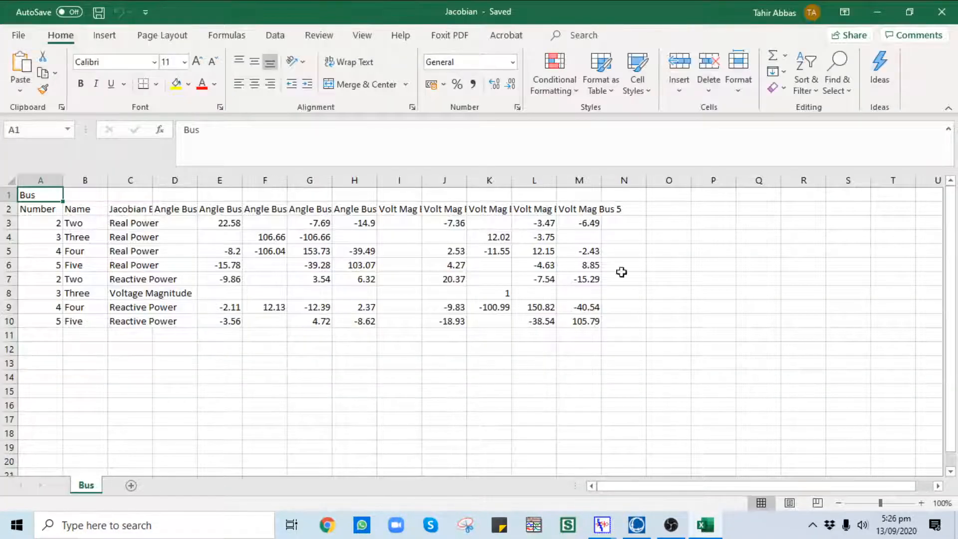
pyautogui.click(941, 12)
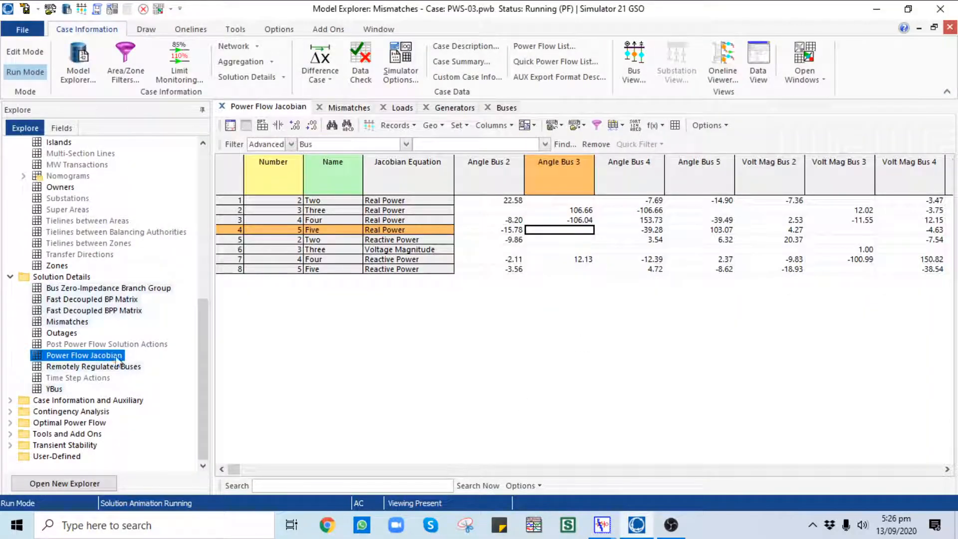
# Open the YBus matrix from the Solution Details and send the entire table to Excel.
pyautogui.click(52, 388)
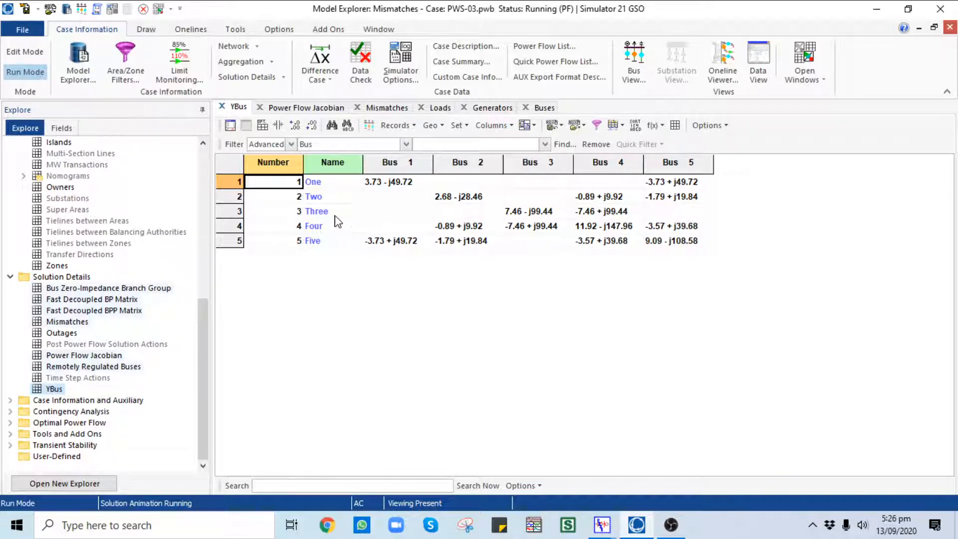
pyautogui.rightClick(367, 206)
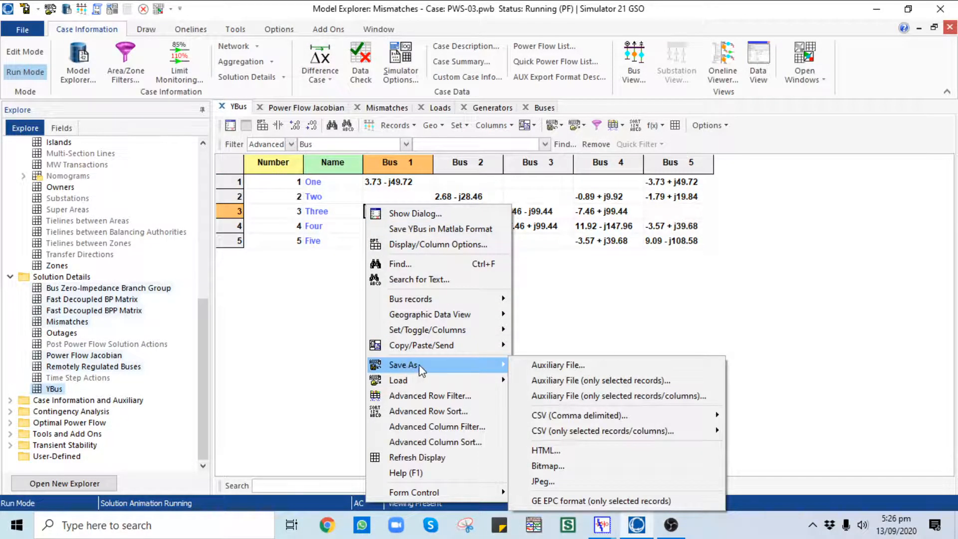
pyautogui.moveTo(460, 342)
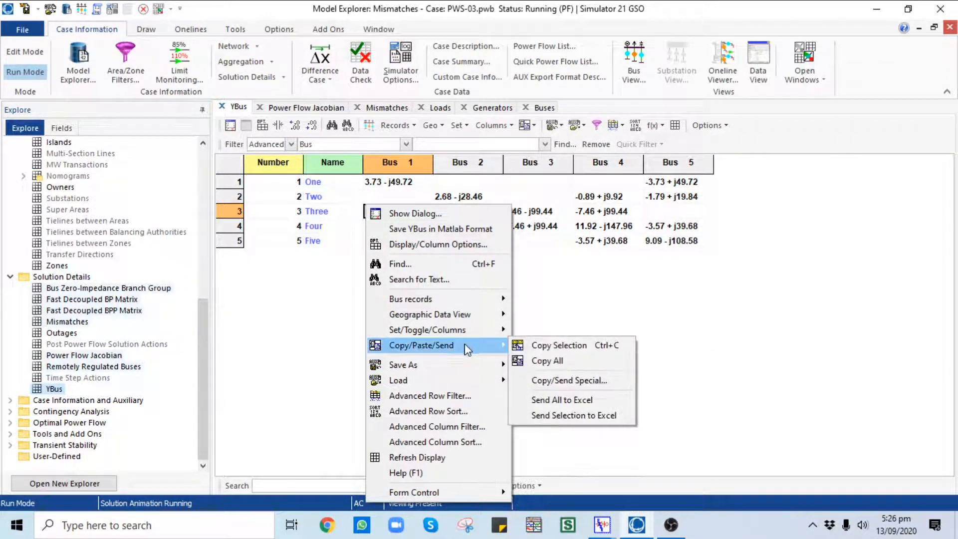
pyautogui.click(544, 398)
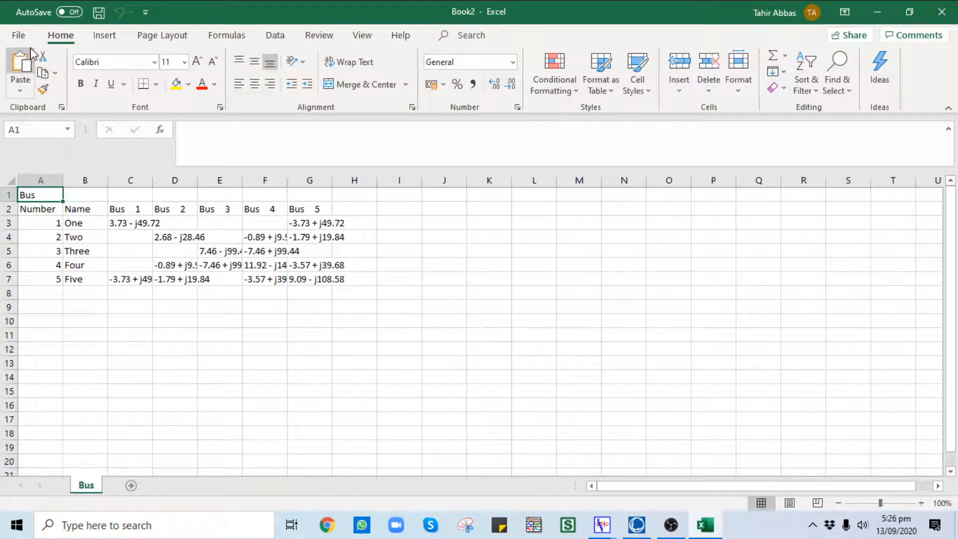
# Save the bus admittance workbook over the existing YBus file in the PWS-Lecture-03 folder.
pyautogui.click(20, 36)
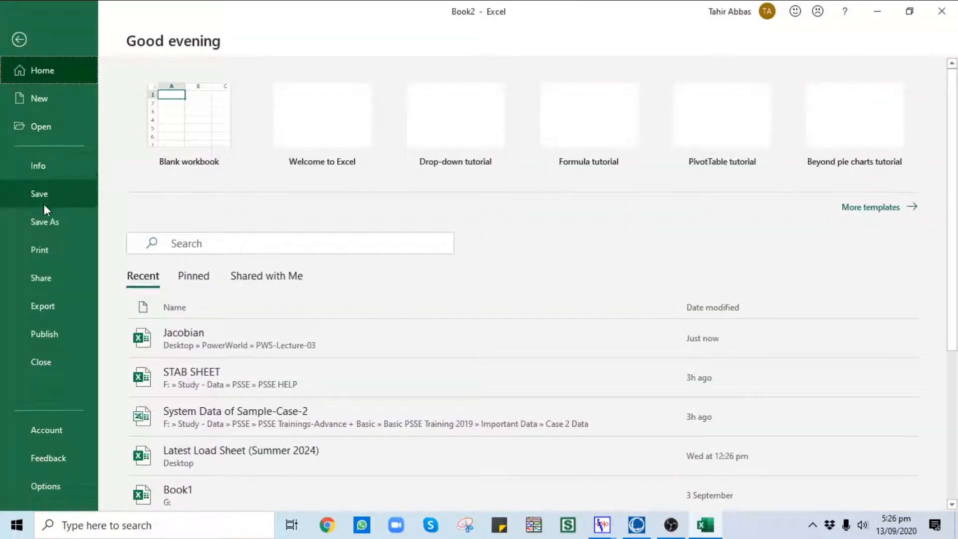
pyautogui.click(50, 221)
pyautogui.click(181, 329)
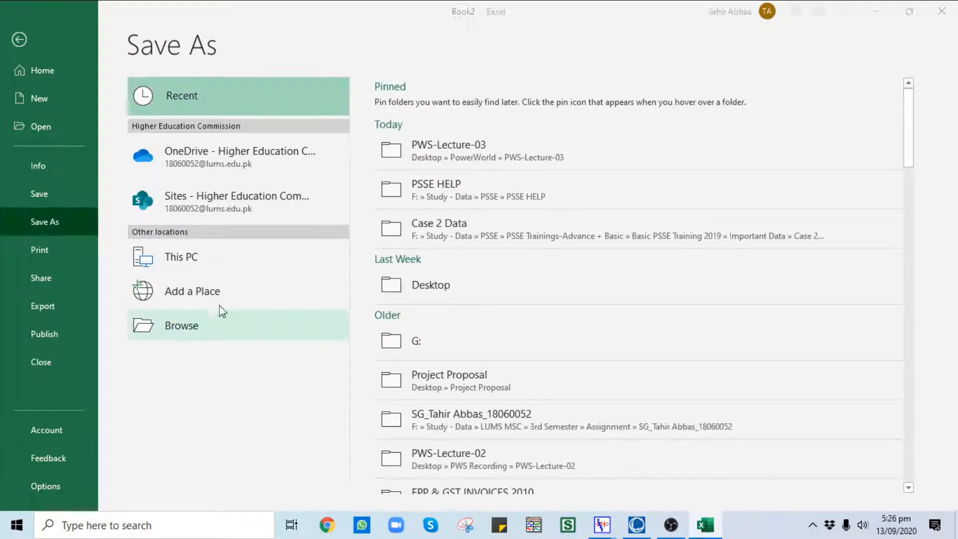
pyautogui.click(79, 98)
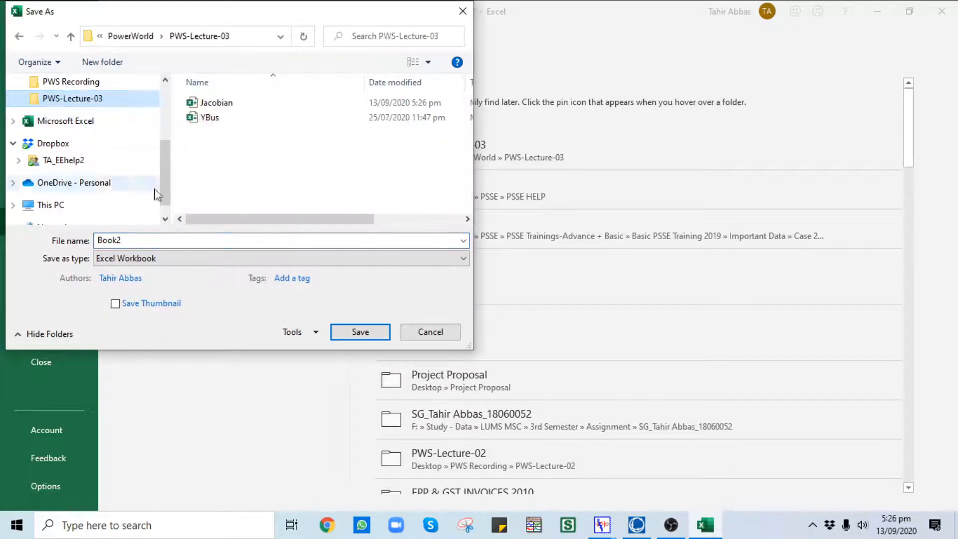
pyautogui.doubleClick(210, 118)
pyautogui.click(519, 269)
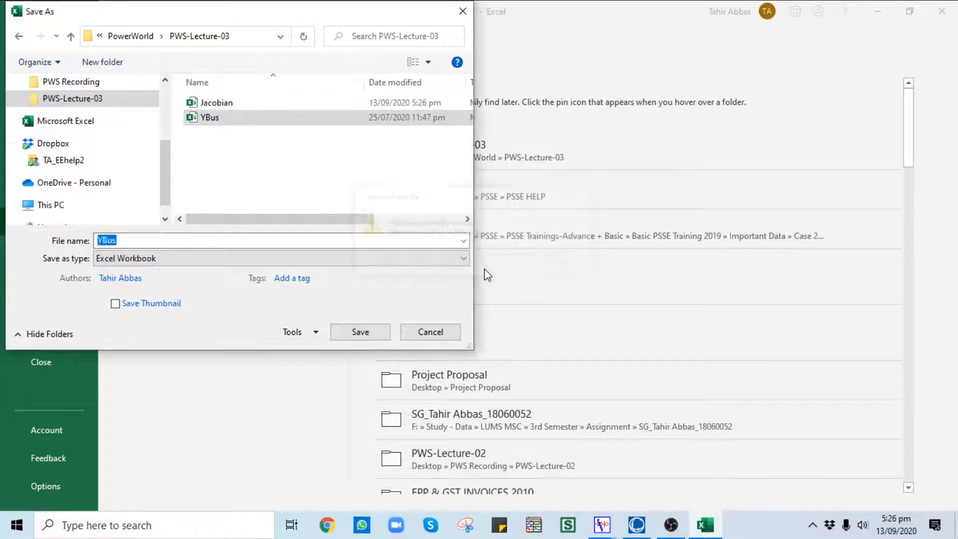